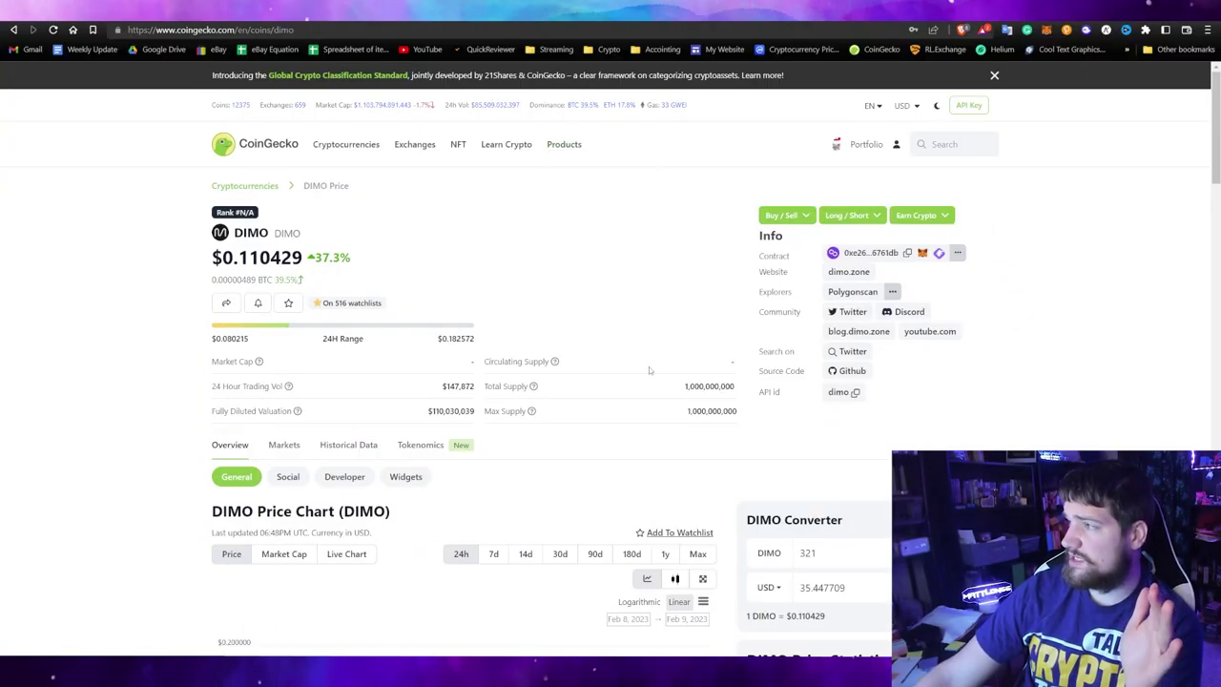
pyautogui.click(1046, 32)
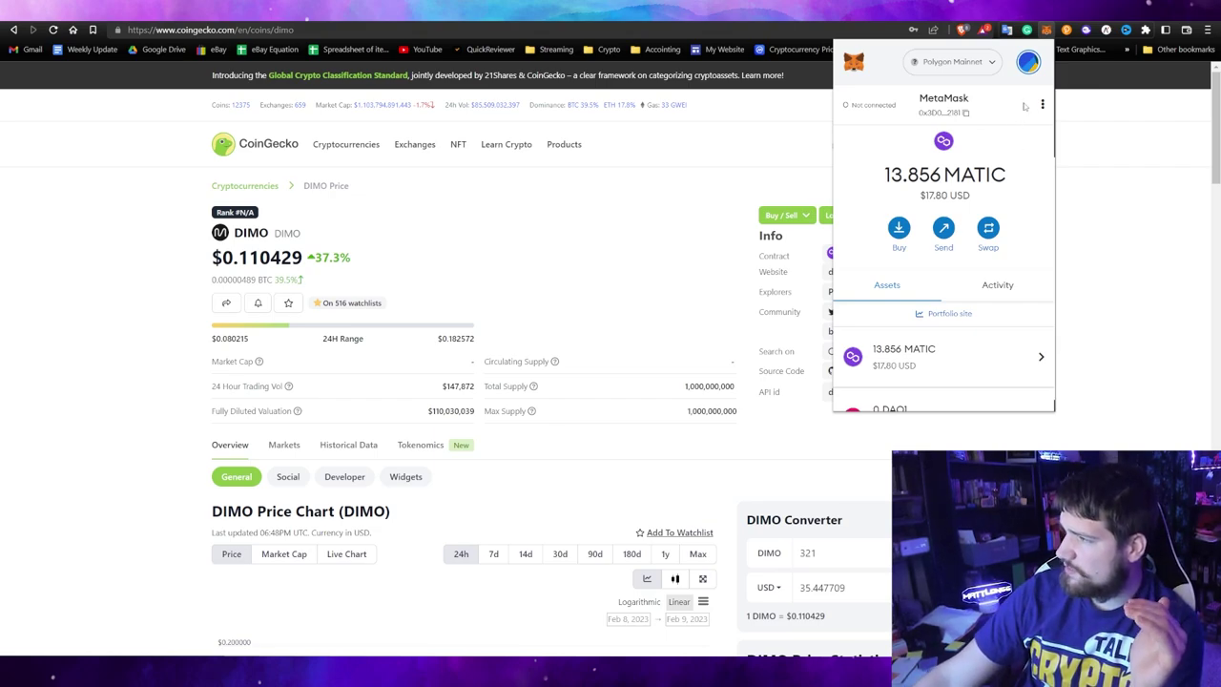
pyautogui.click(1031, 71)
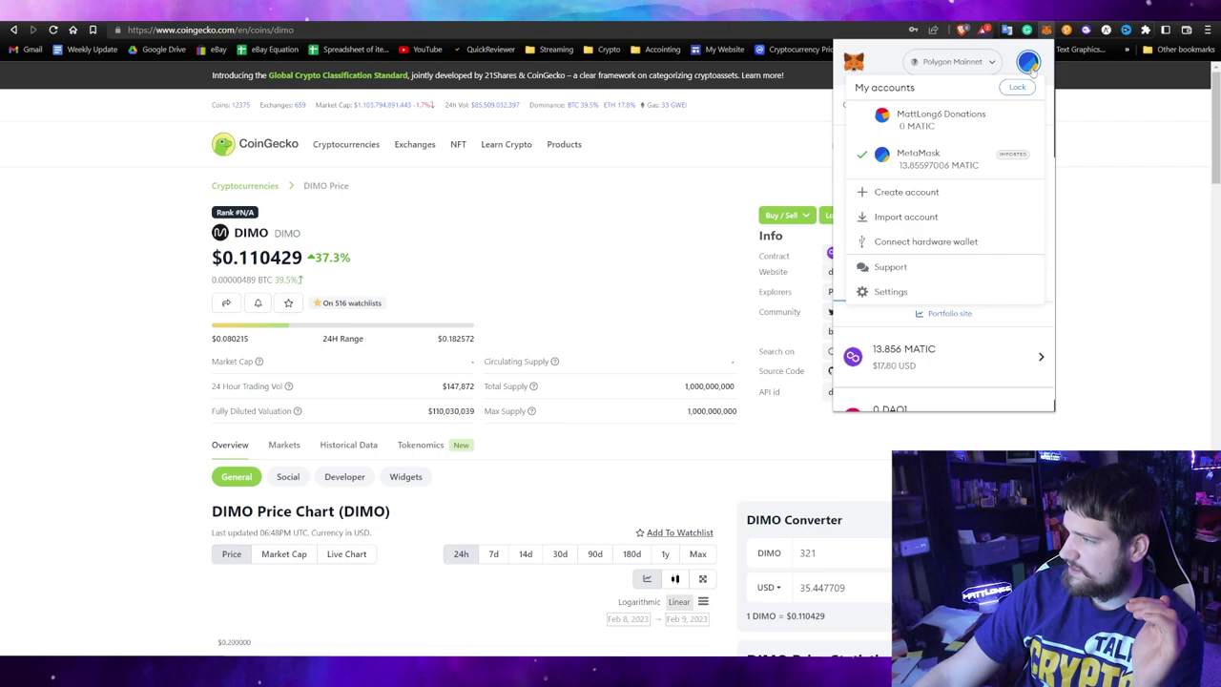
pyautogui.click(921, 219)
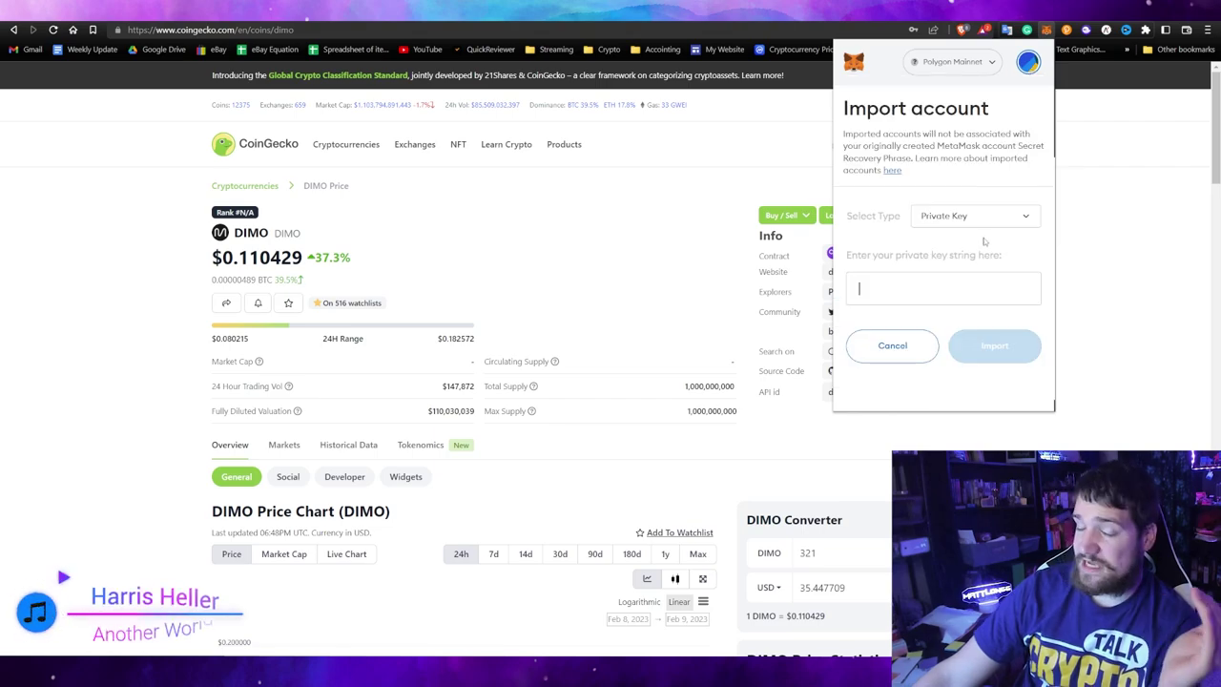
pyautogui.click(912, 346)
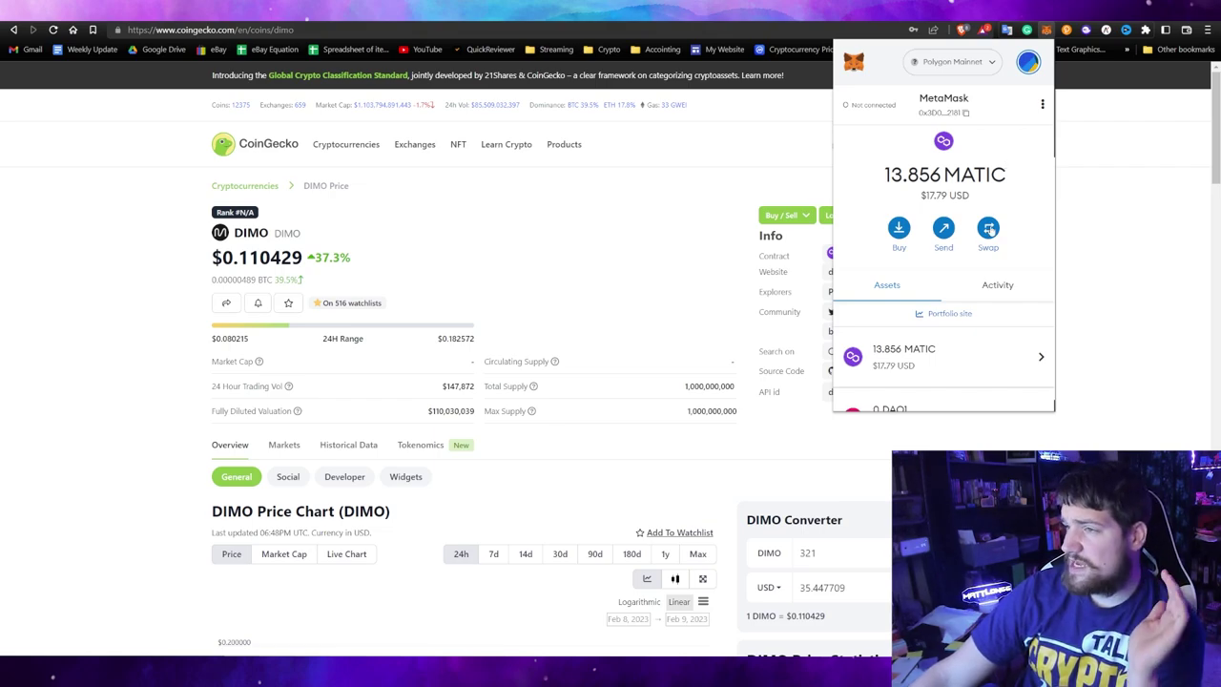
pyautogui.click(632, 194)
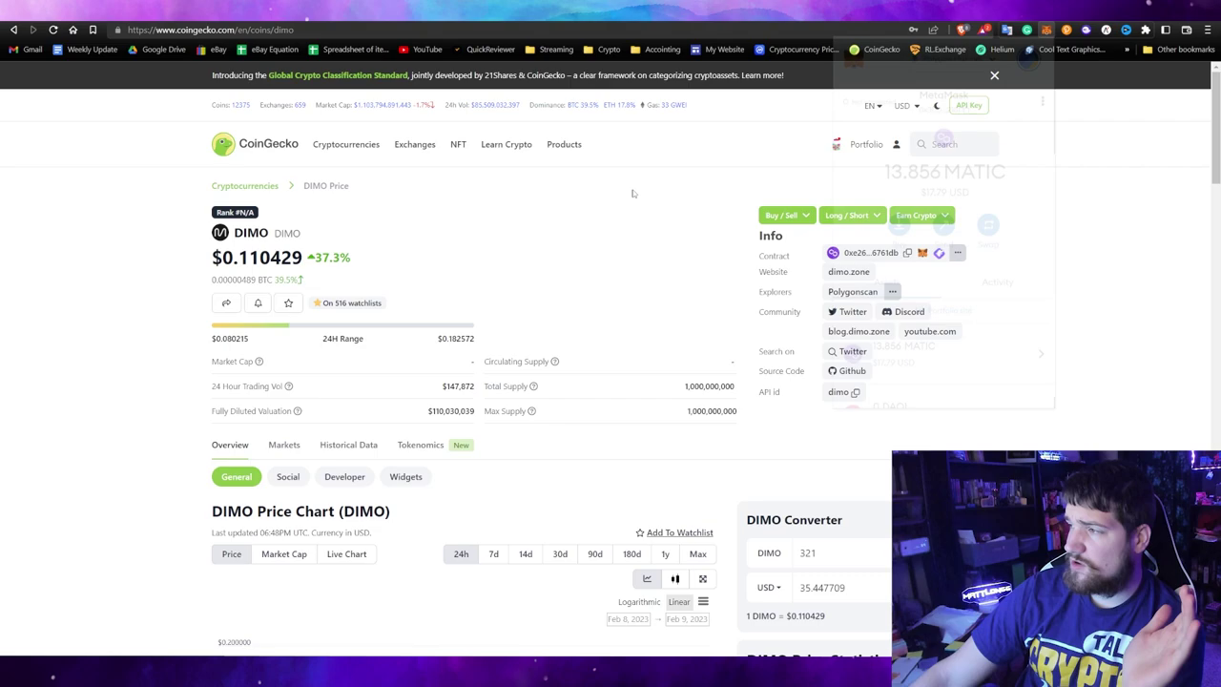
# Step: Look up dimo in CoinGecko's search and copy the DIMO token's Polygon contract address from its info section
pyautogui.click(938, 143)
pyautogui.write('dimo')
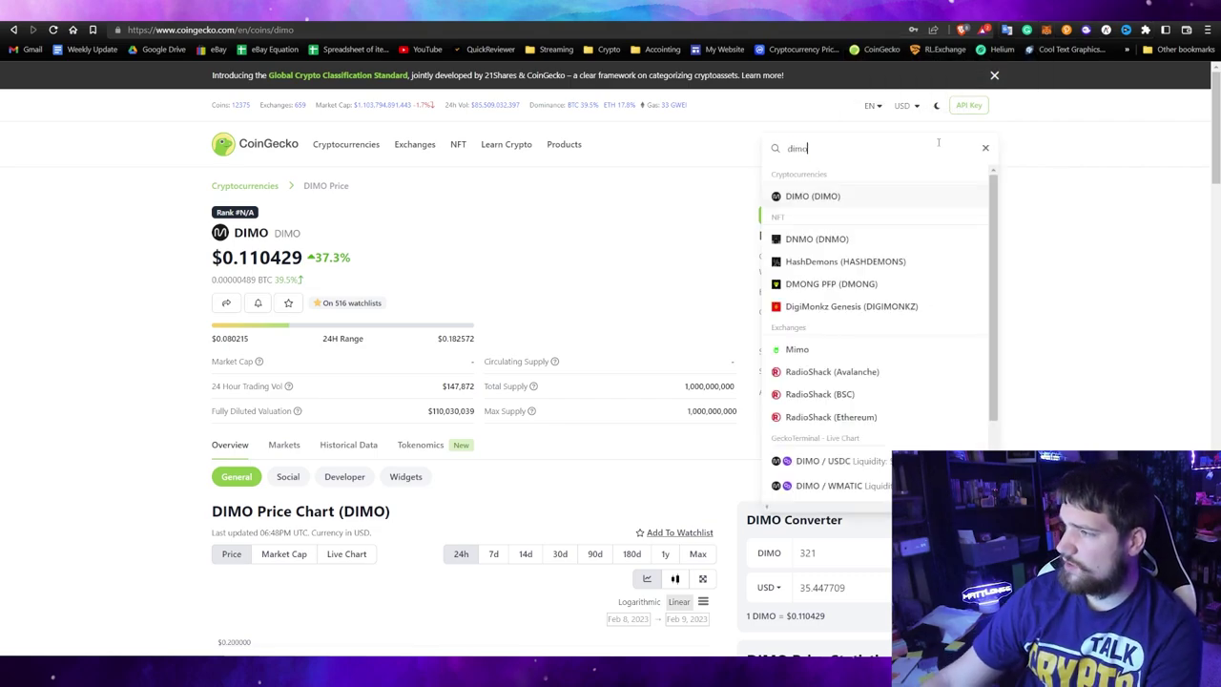
pyautogui.click(625, 231)
pyautogui.moveTo(760, 255); pyautogui.dragTo(796, 261)
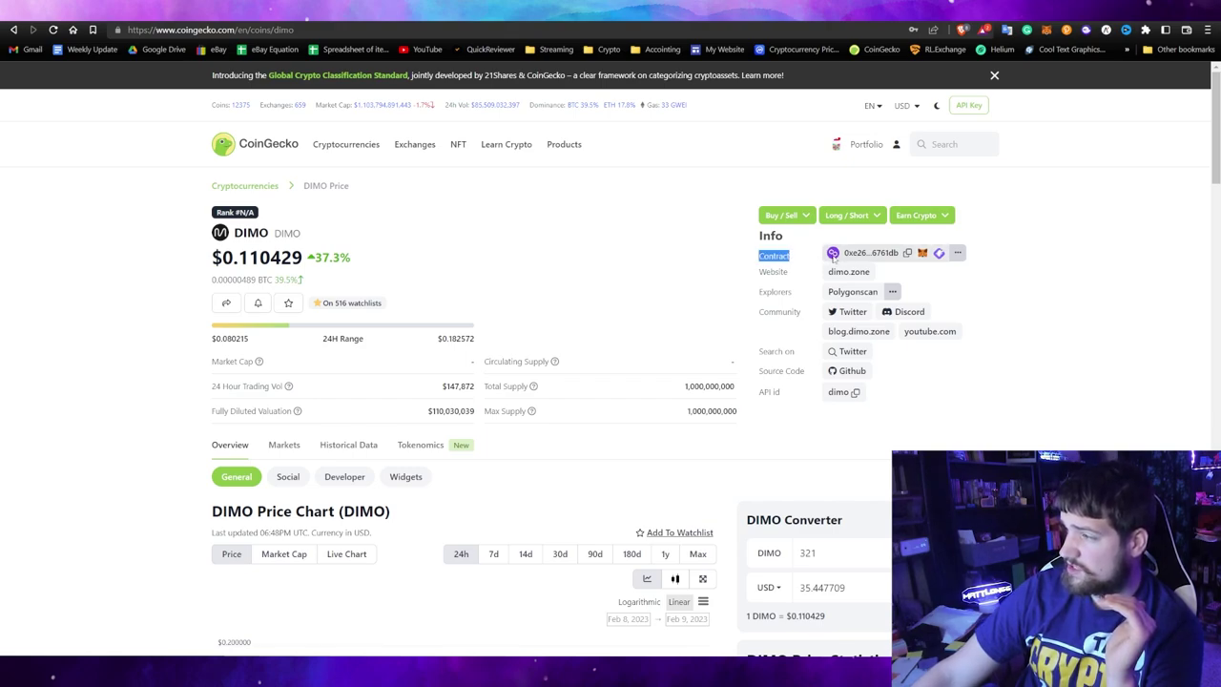
pyautogui.click(907, 253)
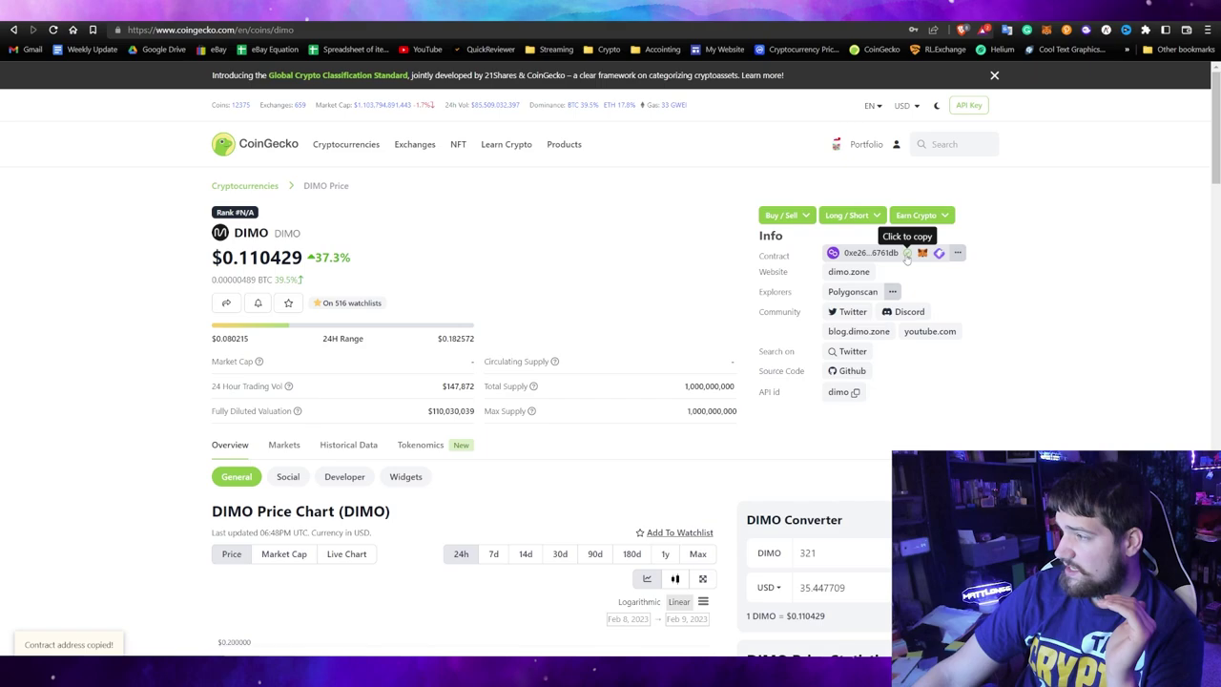
# Step: Switch to the MetaMask wallet, start a token import on Polygon Mainnet and search for dimo
pyautogui.click(1047, 32)
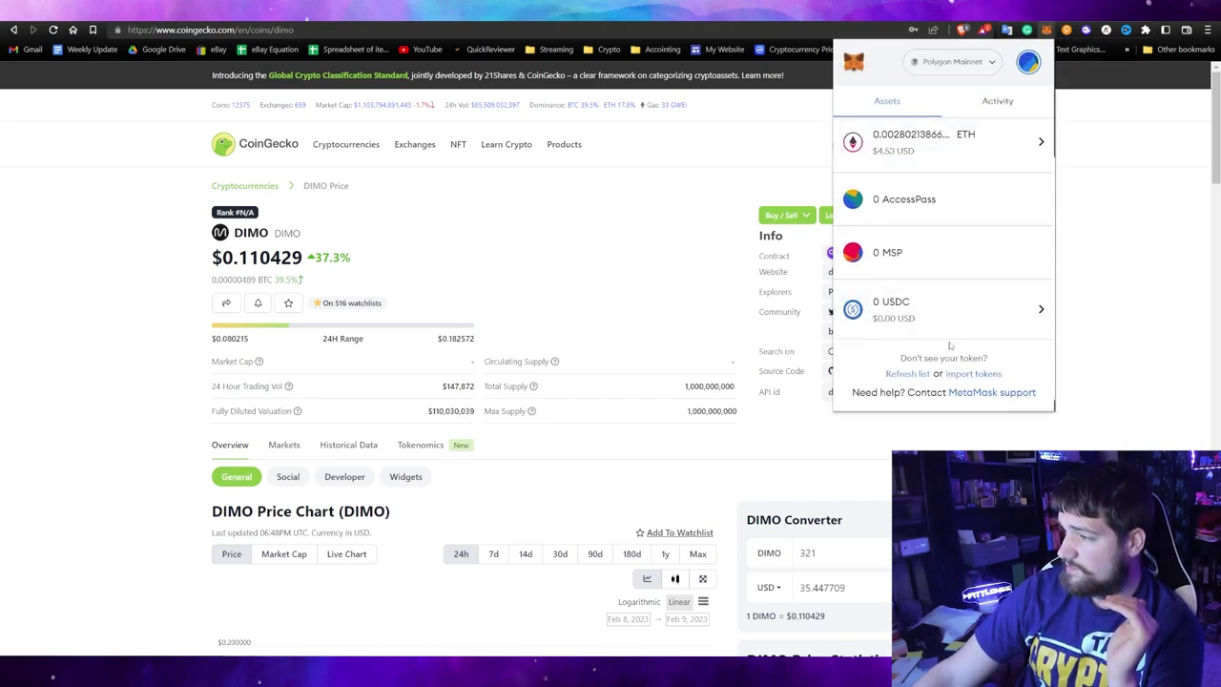
pyautogui.click(966, 374)
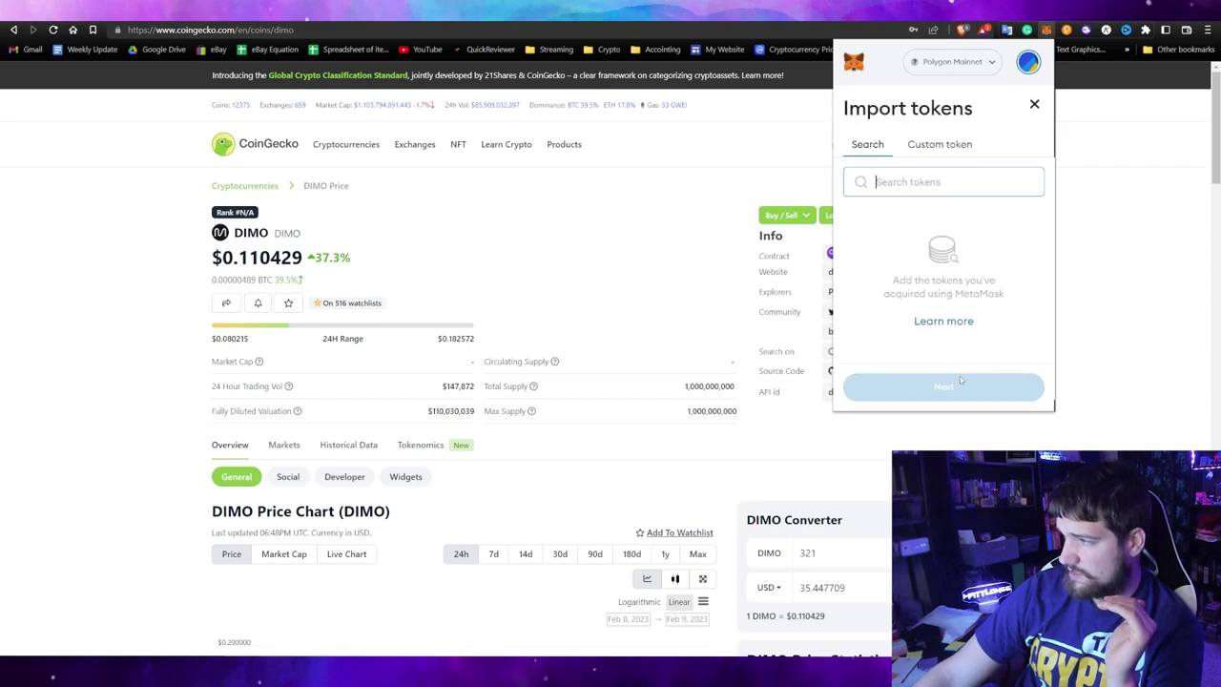
pyautogui.write('dimo')
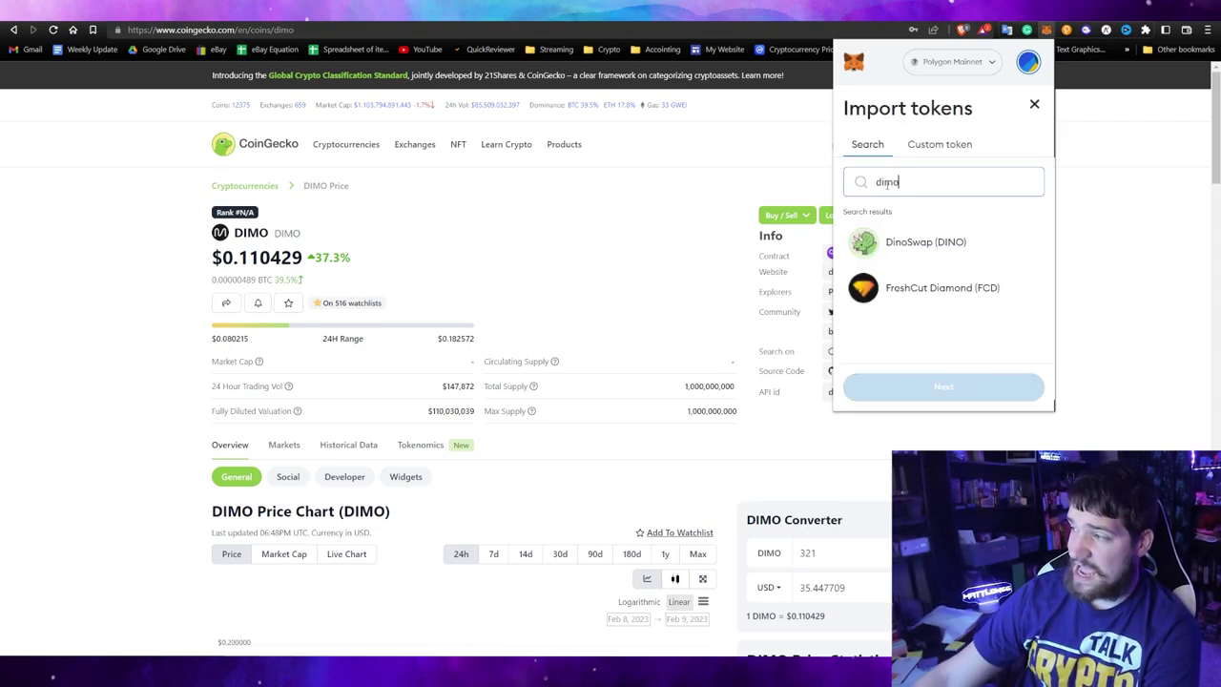
# Step: Import DIMO as a custom token using the copied contract address, keeping the symbol DIMO and 18 decimals
pyautogui.click(941, 145)
pyautogui.click(901, 256)
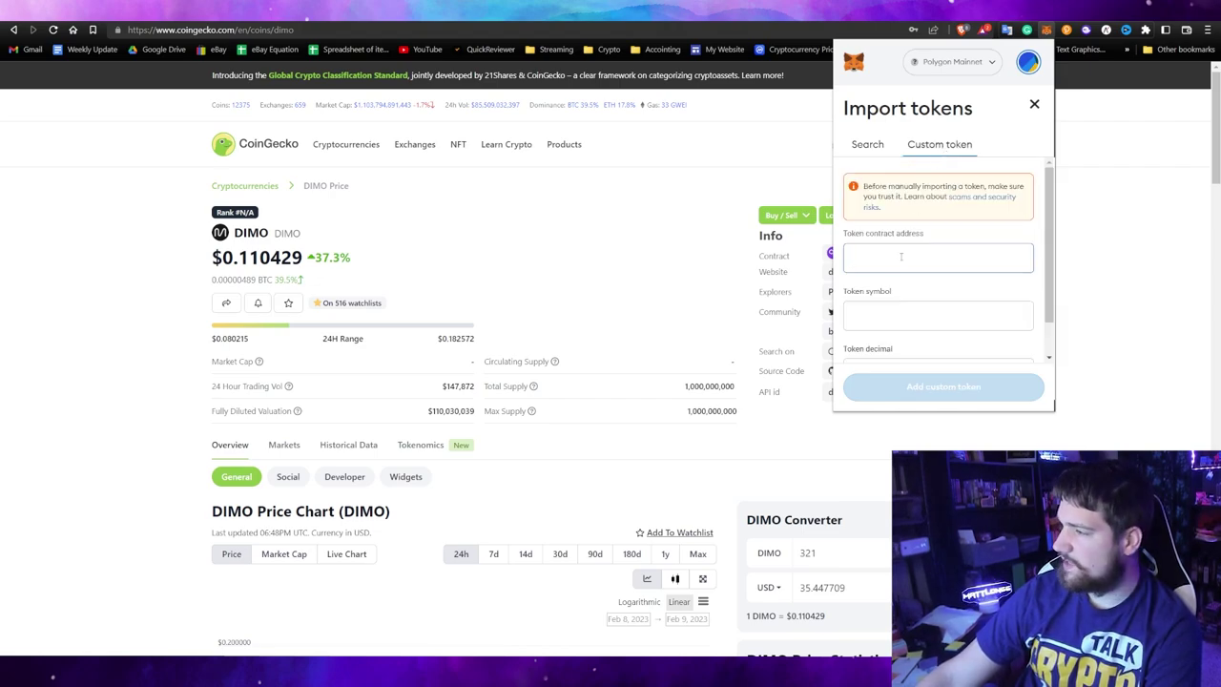
pyautogui.rightClick(901, 255)
pyautogui.click(935, 352)
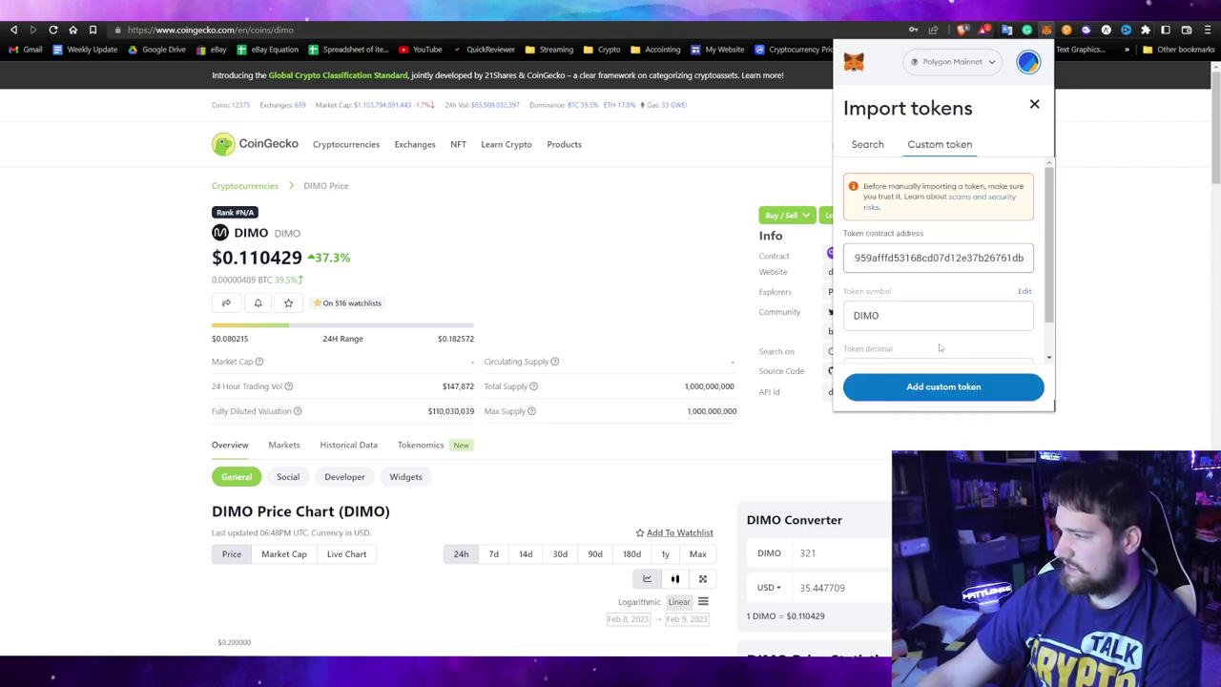
pyautogui.scroll(-1, 939, 326)
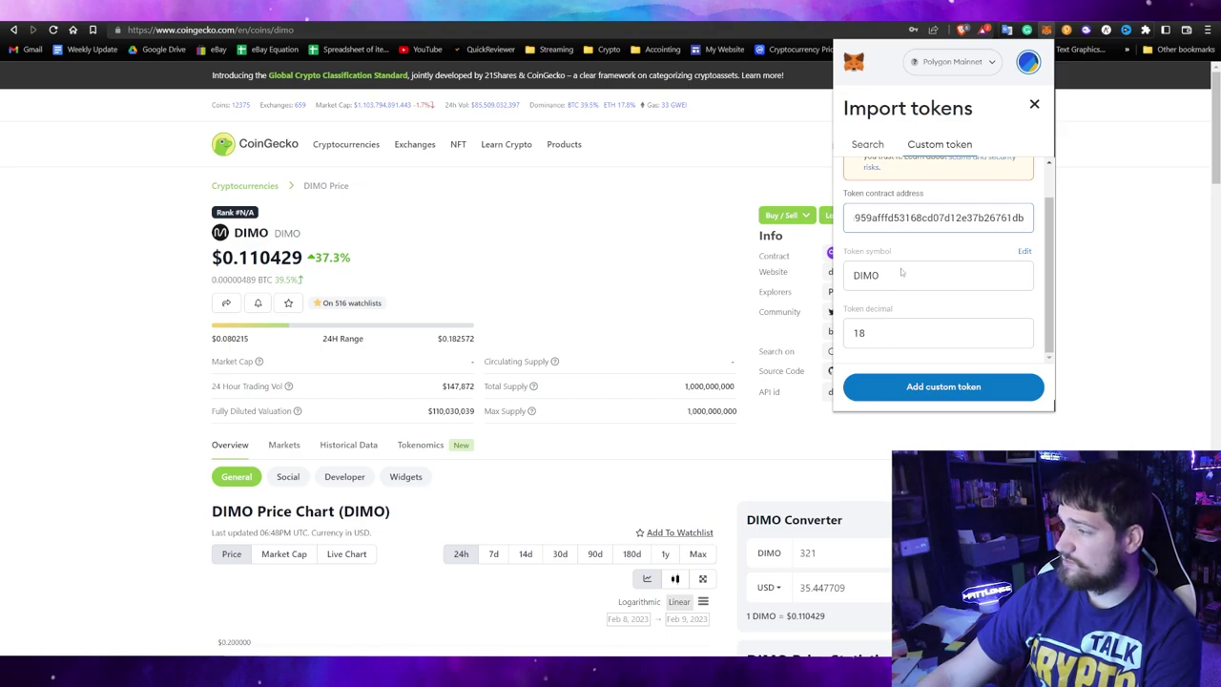
pyautogui.click(922, 388)
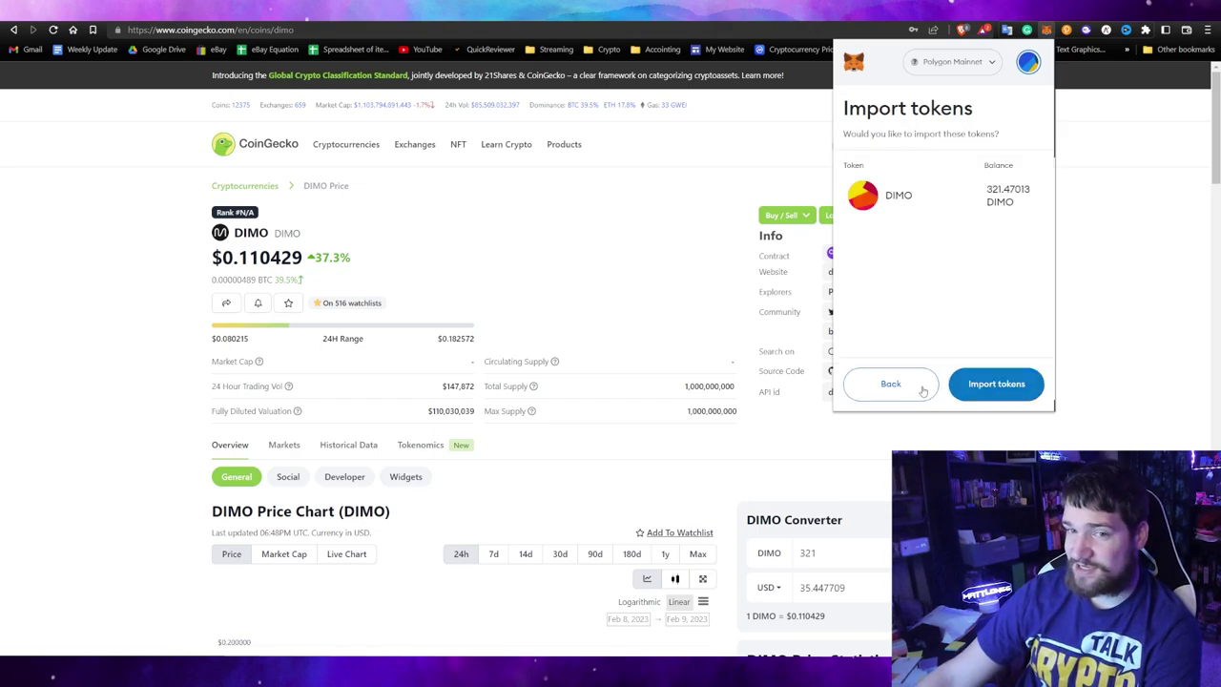
pyautogui.click(979, 388)
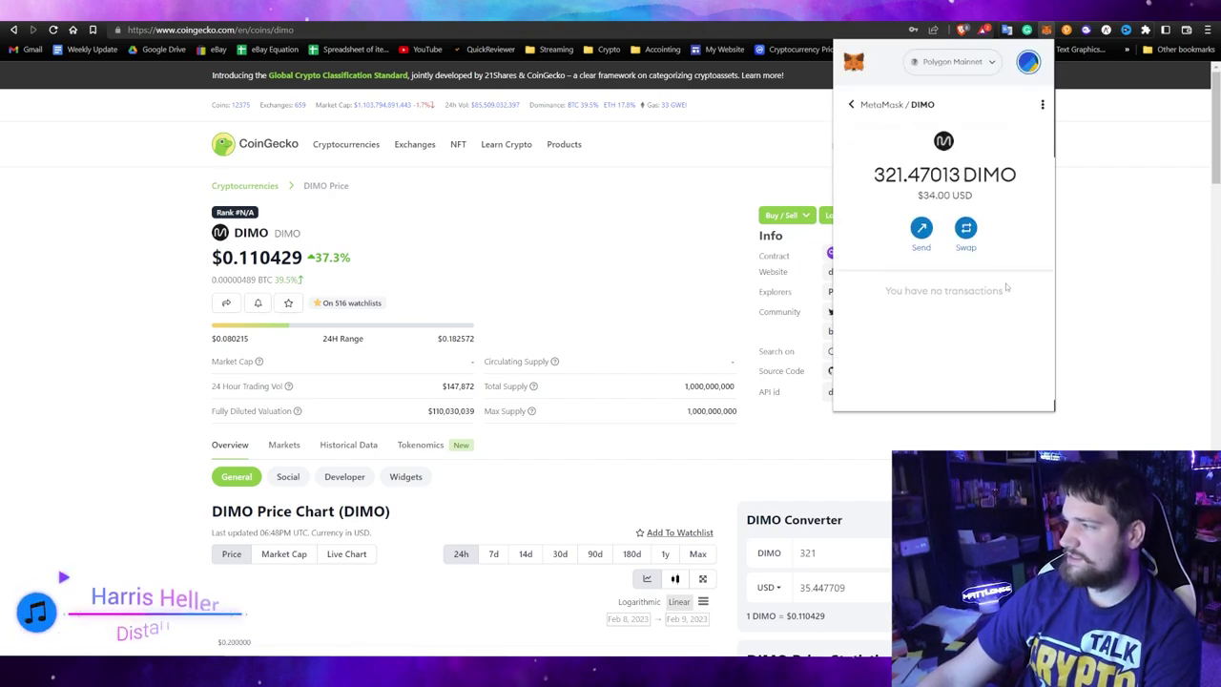
# Step: Return to the wallet's asset list and reopen the details of the imported DIMO token
pyautogui.moveTo(873, 177); pyautogui.dragTo(898, 145)
pyautogui.click(899, 145)
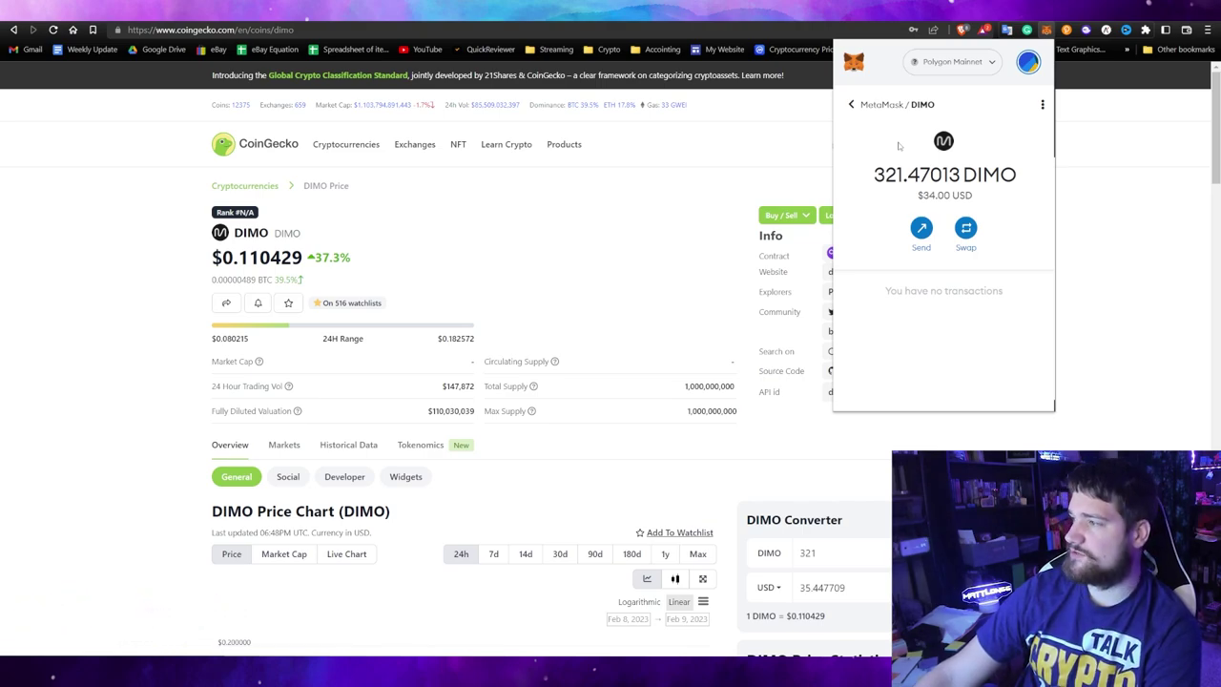
pyautogui.click(852, 104)
pyautogui.scroll(-5, 958, 317)
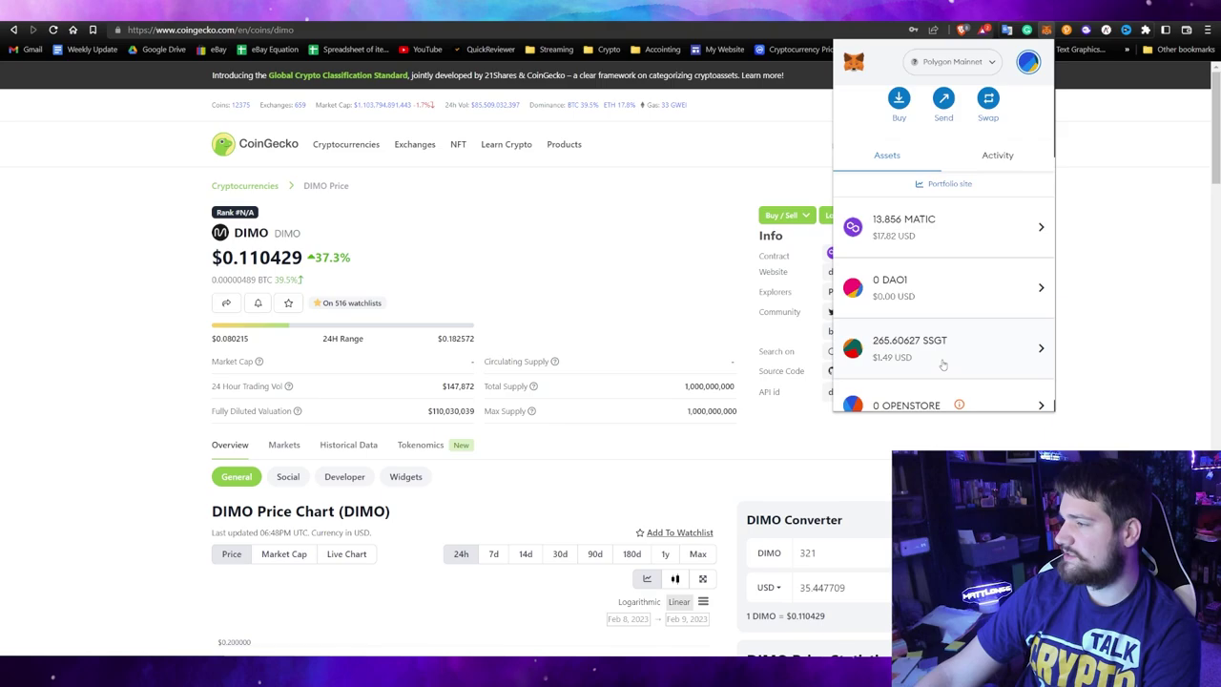
pyautogui.click(959, 316)
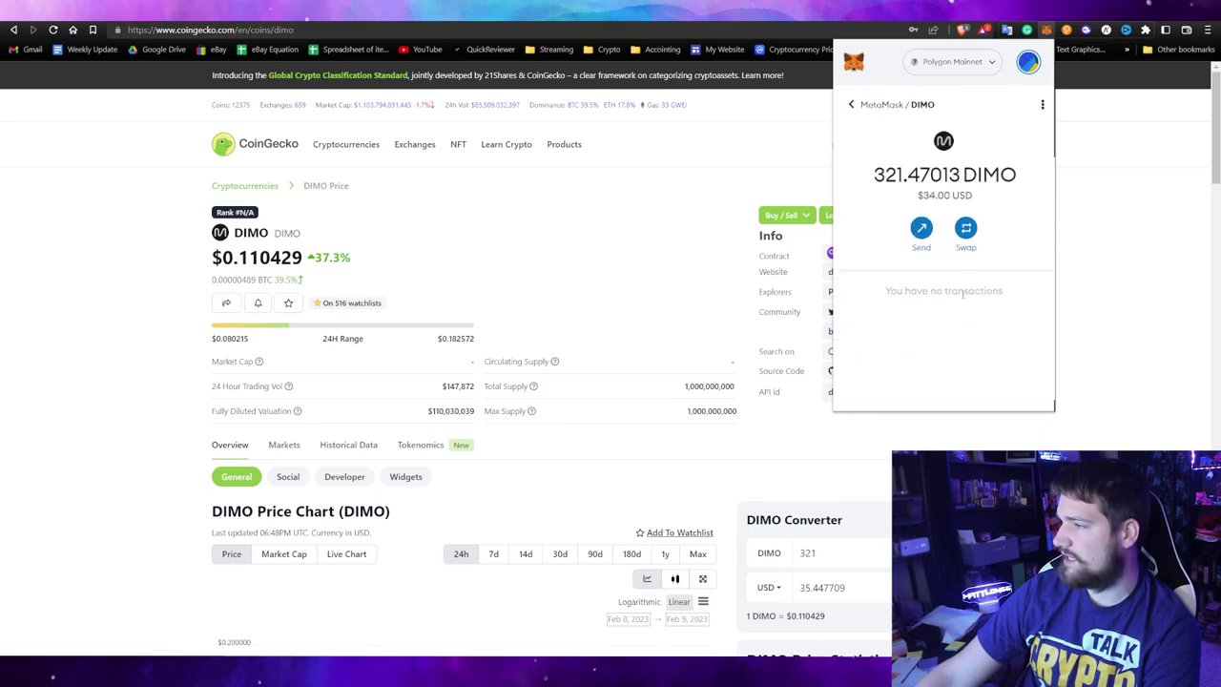
# Step: Set up a swap of the maximum available DIMO amount to MATIC
pyautogui.click(966, 233)
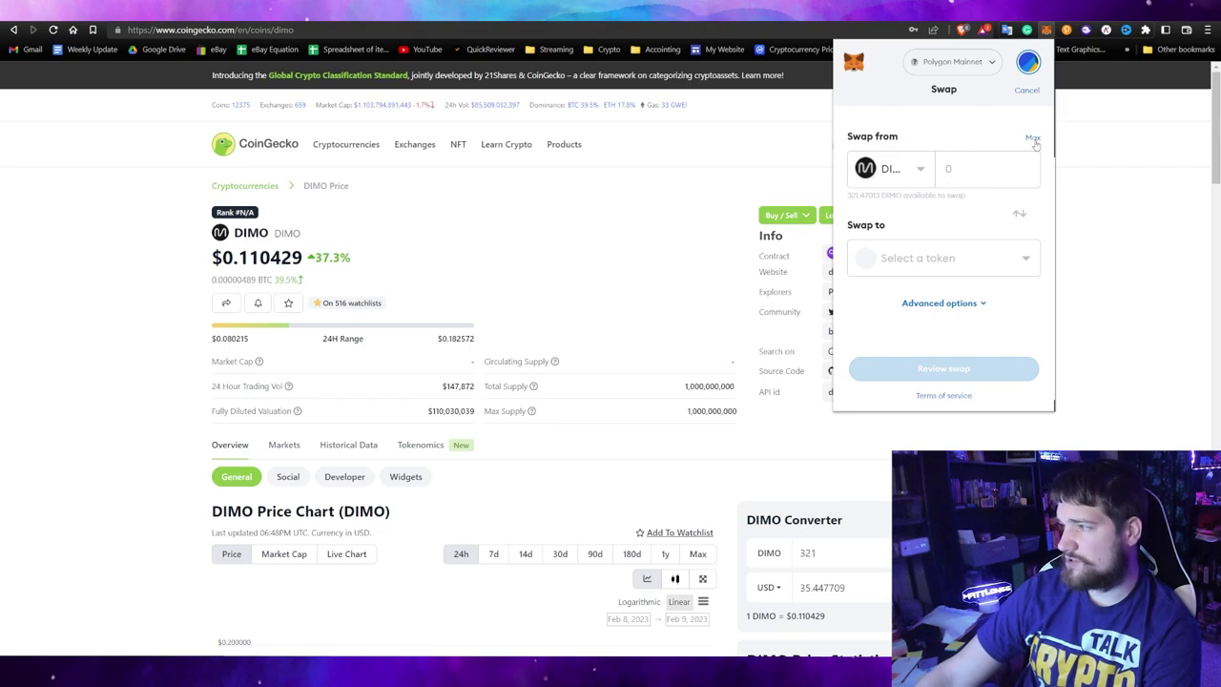
pyautogui.click(1033, 139)
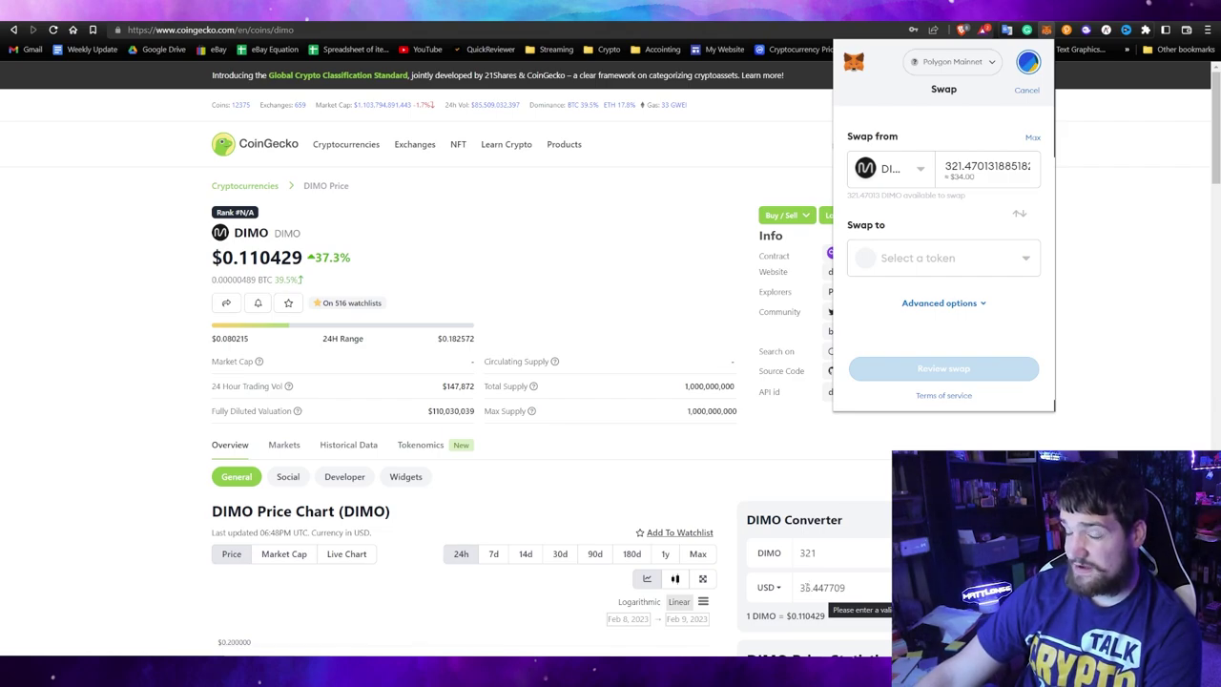
pyautogui.click(1021, 266)
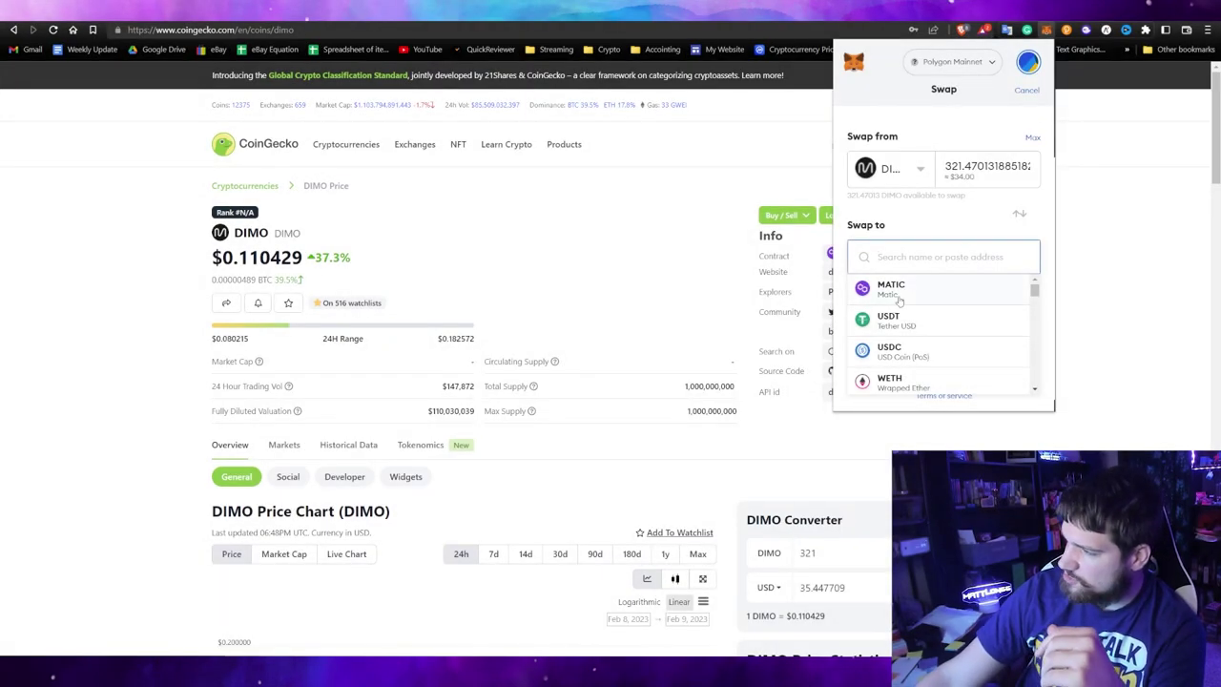
pyautogui.click(920, 291)
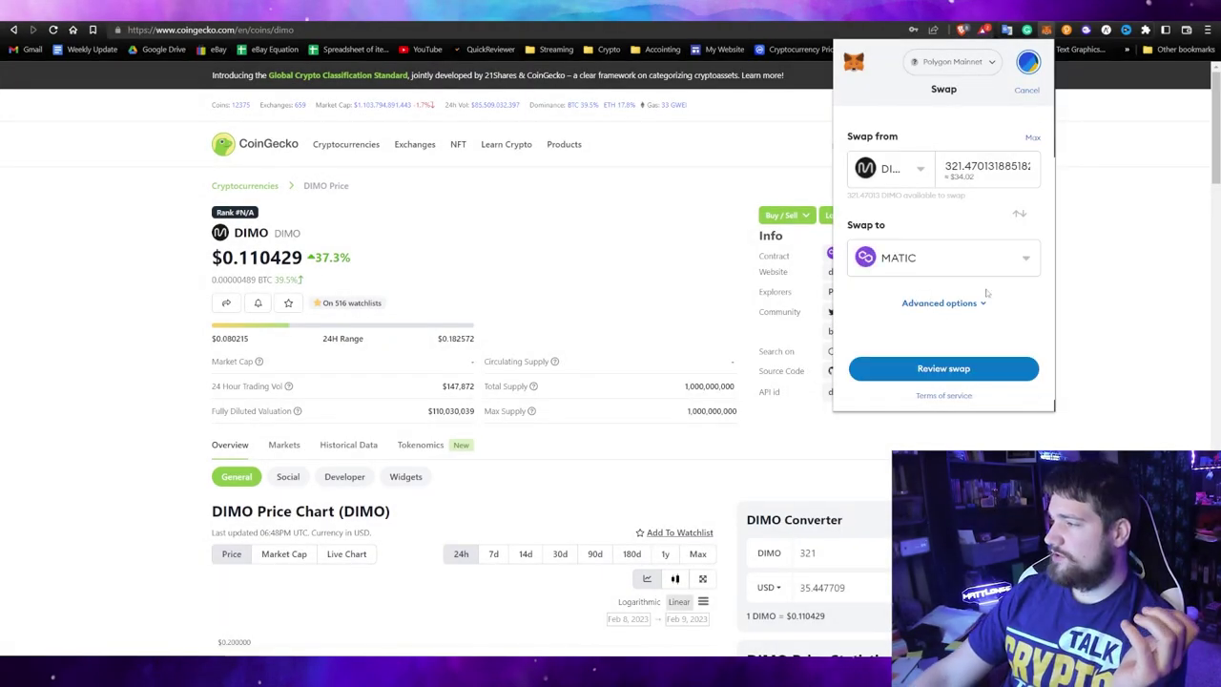
# Step: Check the slippage tolerance option, review the swap quote with 2% tolerance, and submit the DIMO to MATIC swap
pyautogui.click(963, 303)
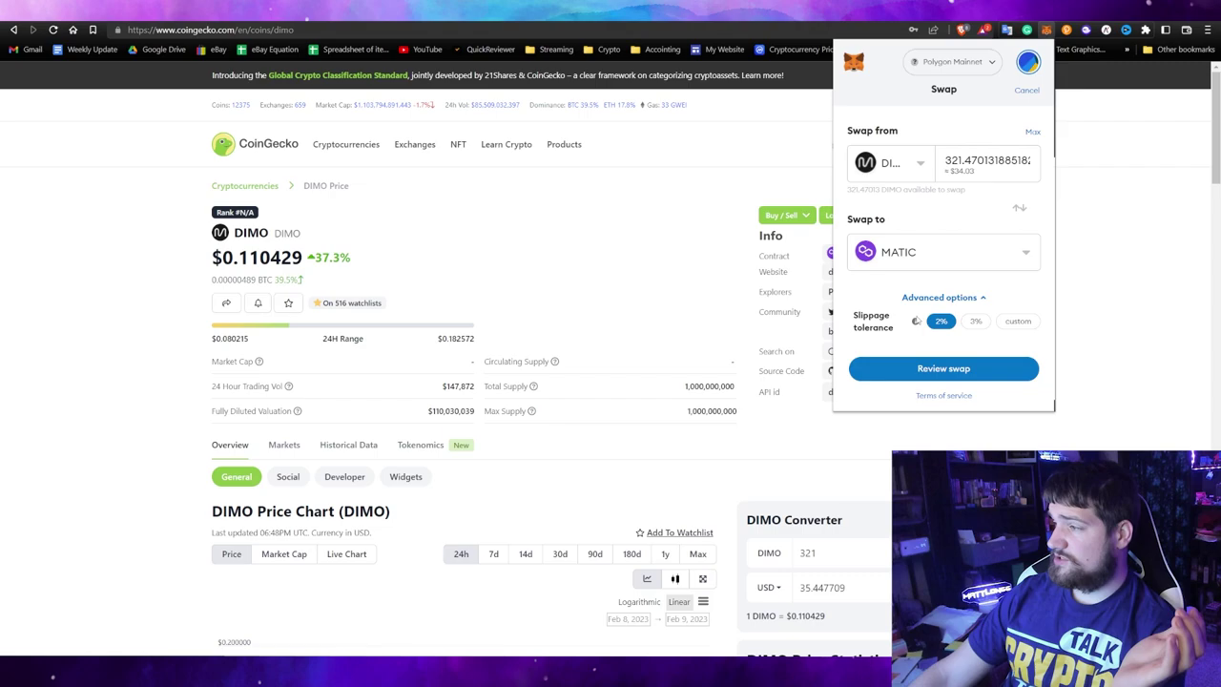
pyautogui.moveTo(916, 321)
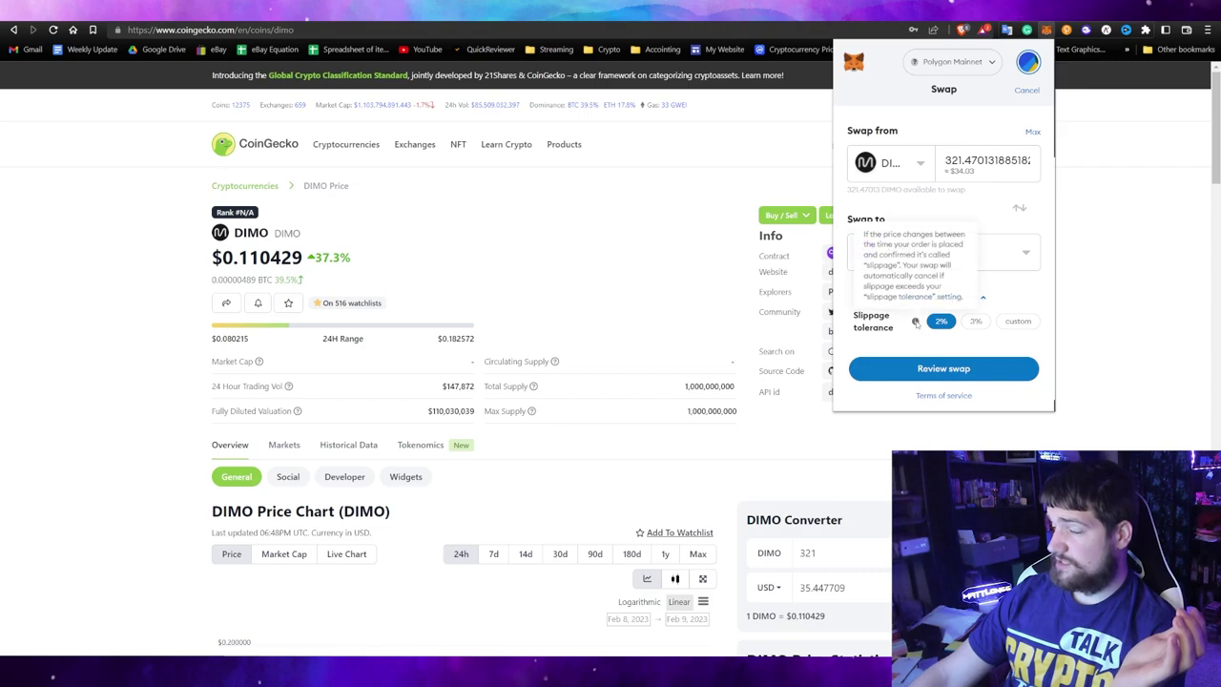
pyautogui.click(957, 369)
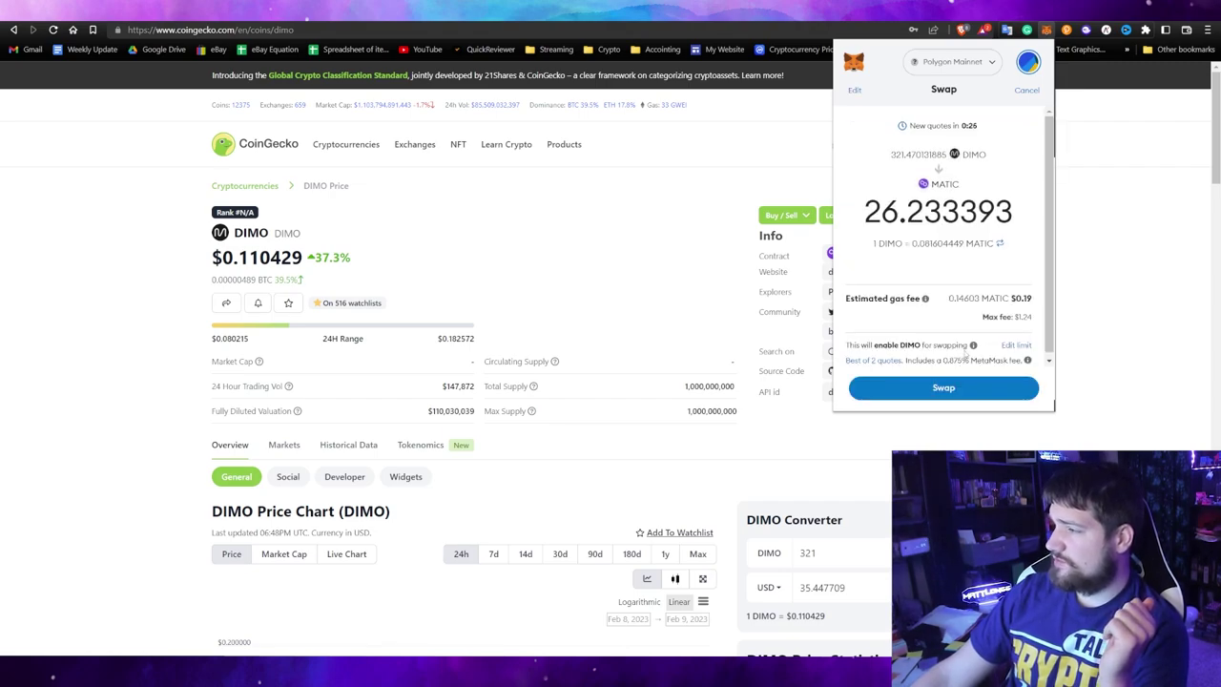
pyautogui.scroll(-1, 940, 304)
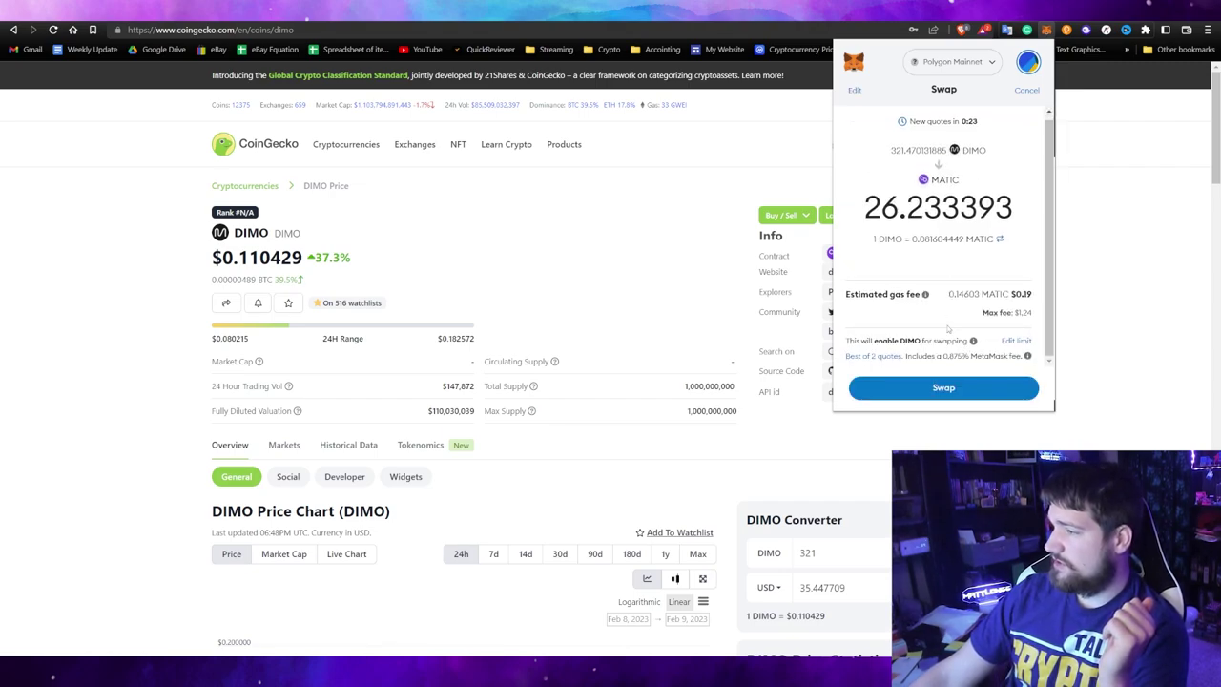
pyautogui.click(978, 387)
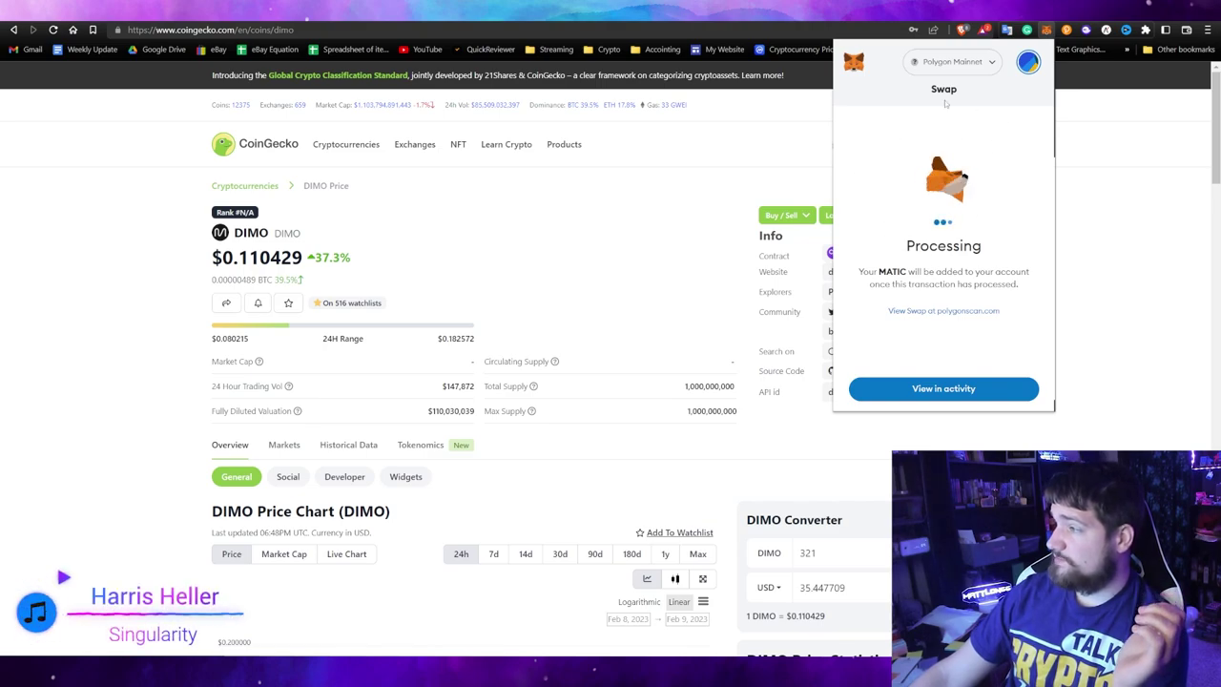
# Step: Examine the swap's entry in the wallet activity and the MATIC and DIMO balances in the asset list
pyautogui.click(947, 389)
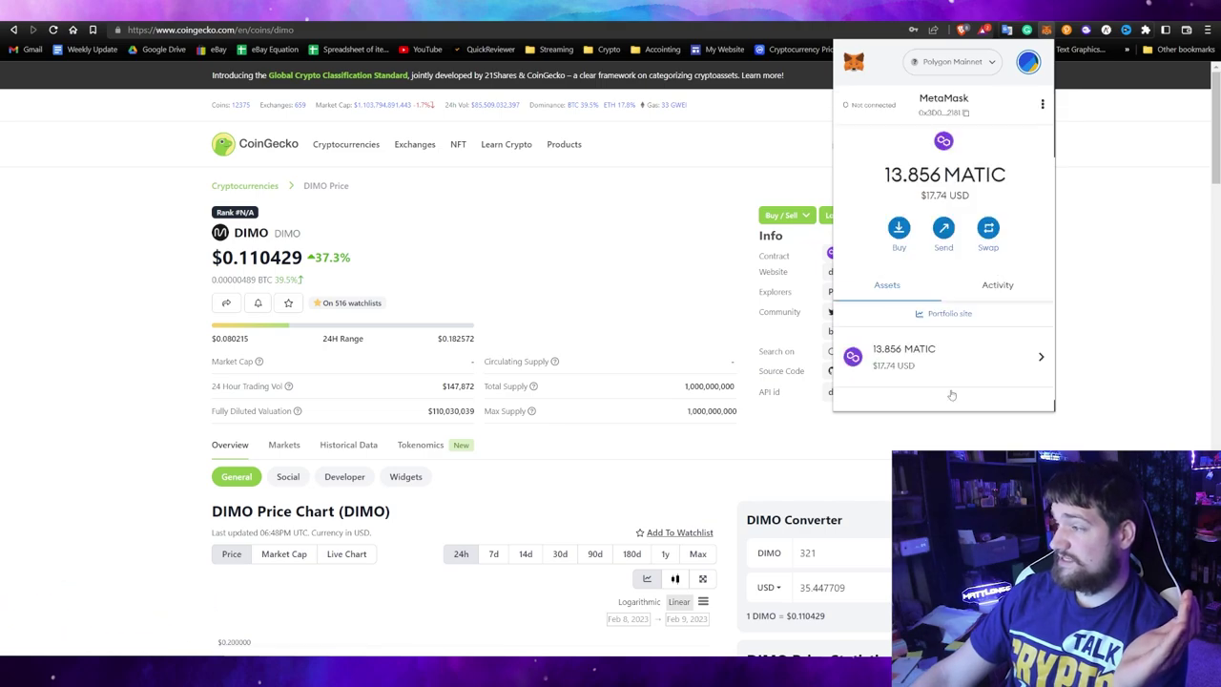
pyautogui.click(998, 285)
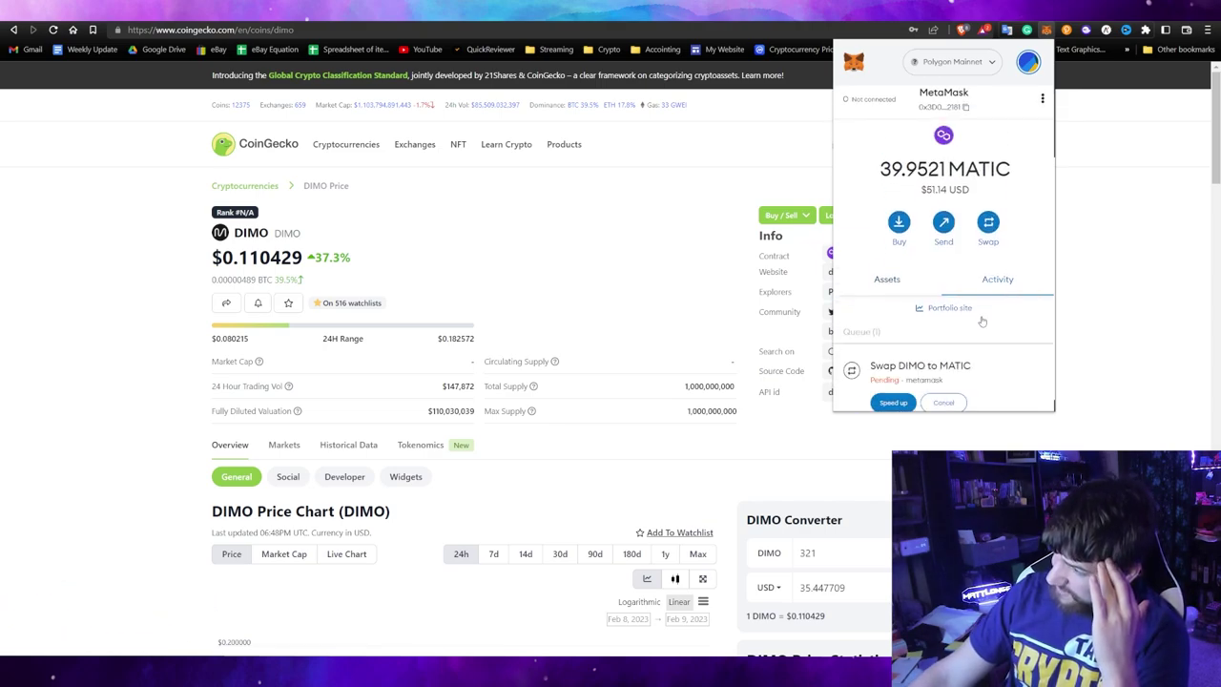
pyautogui.scroll(-2, 982, 315)
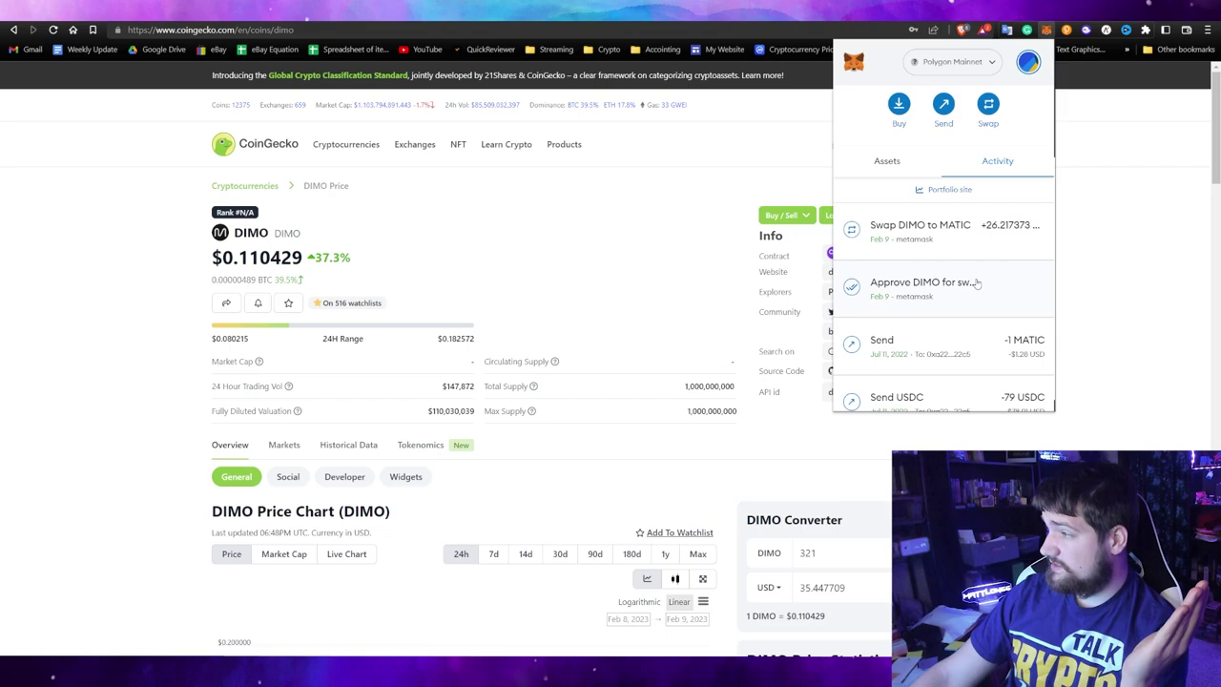
pyautogui.scroll(1, 975, 282)
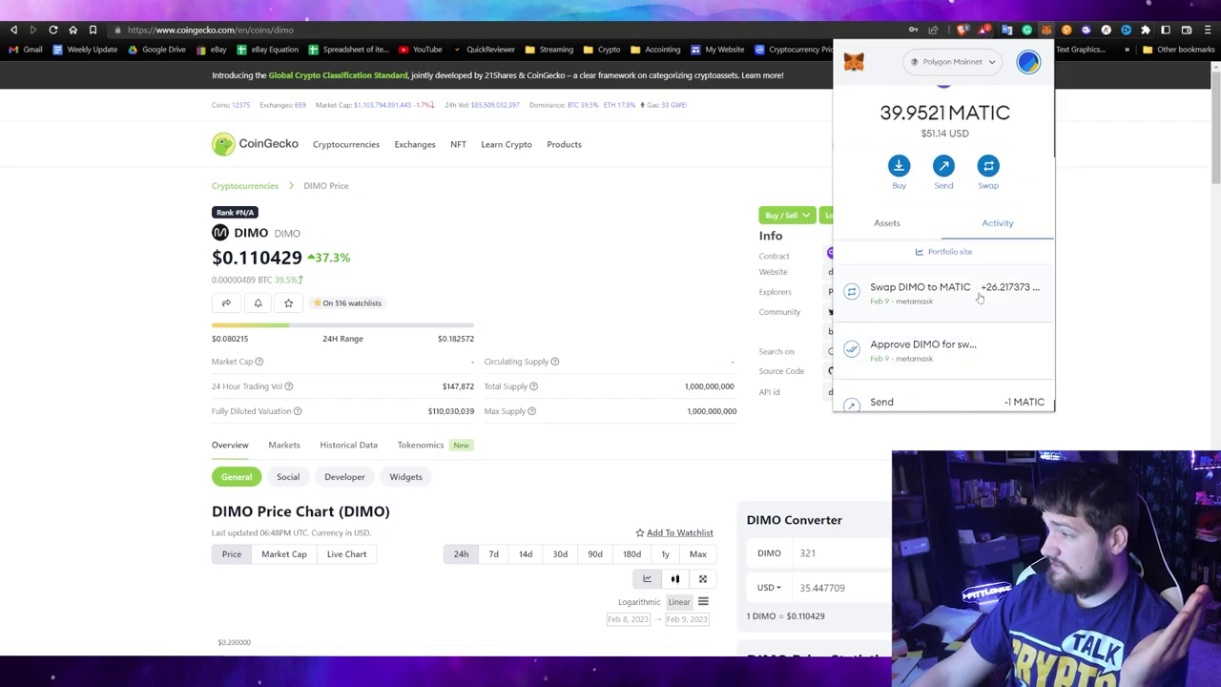
pyautogui.click(890, 225)
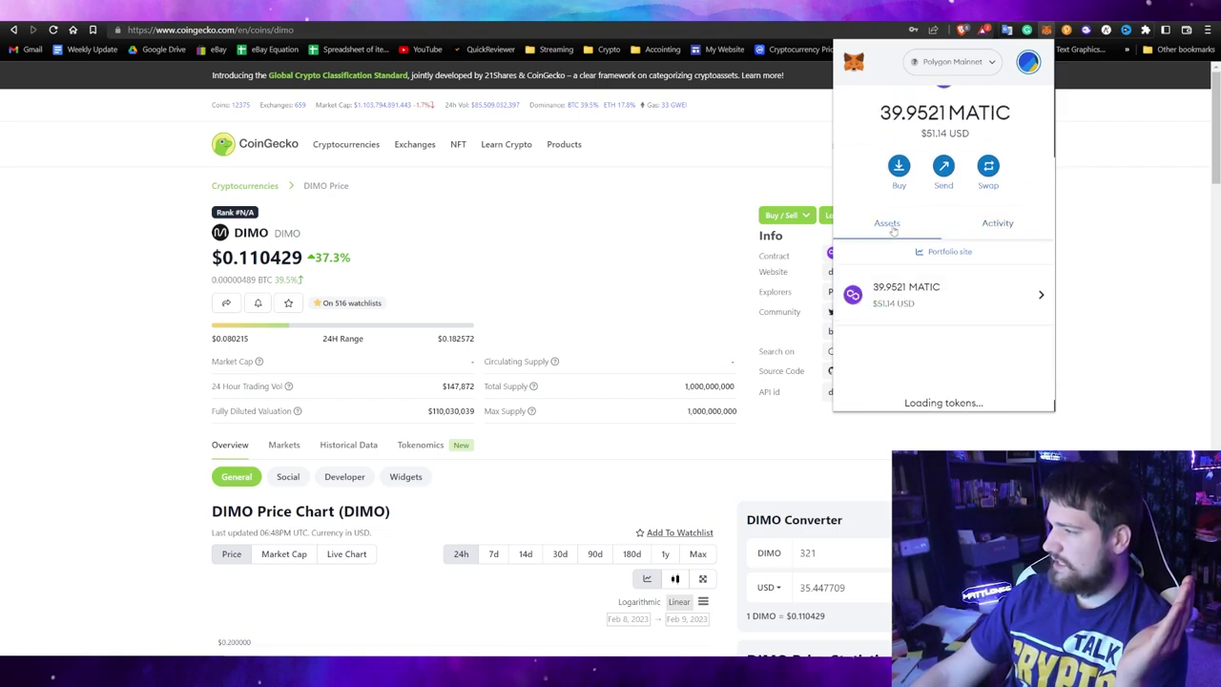
pyautogui.scroll(-4, 958, 334)
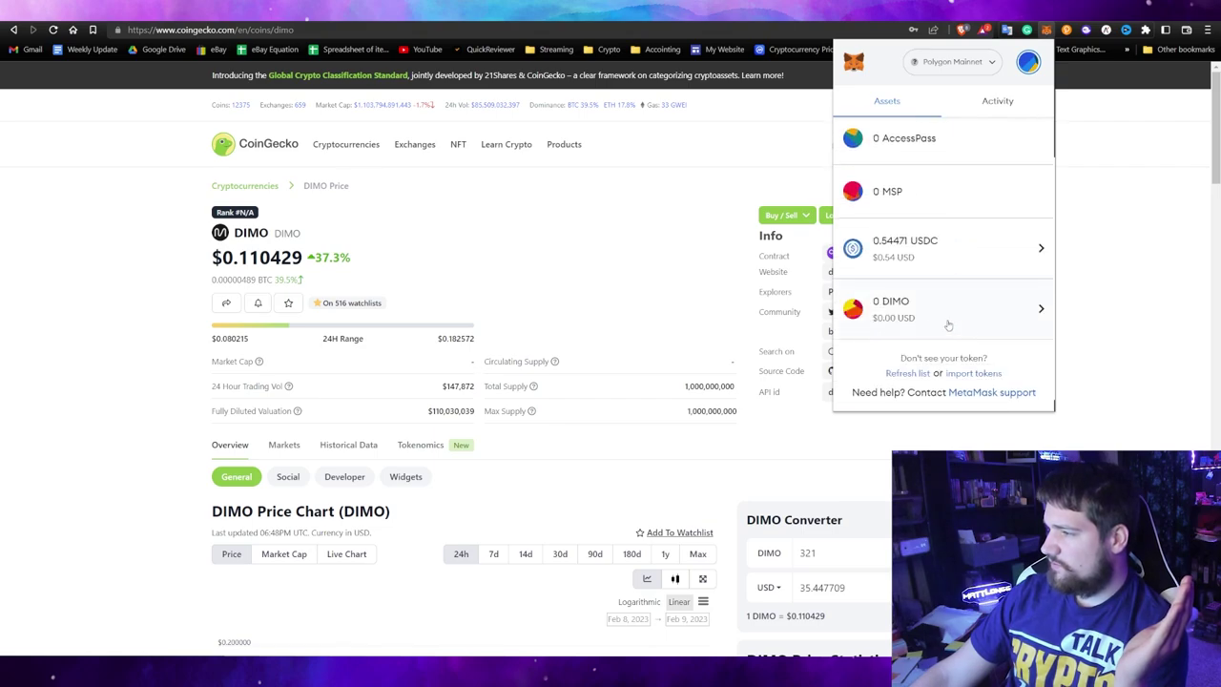
pyautogui.scroll(5, 954, 333)
pyautogui.scroll(1, 951, 337)
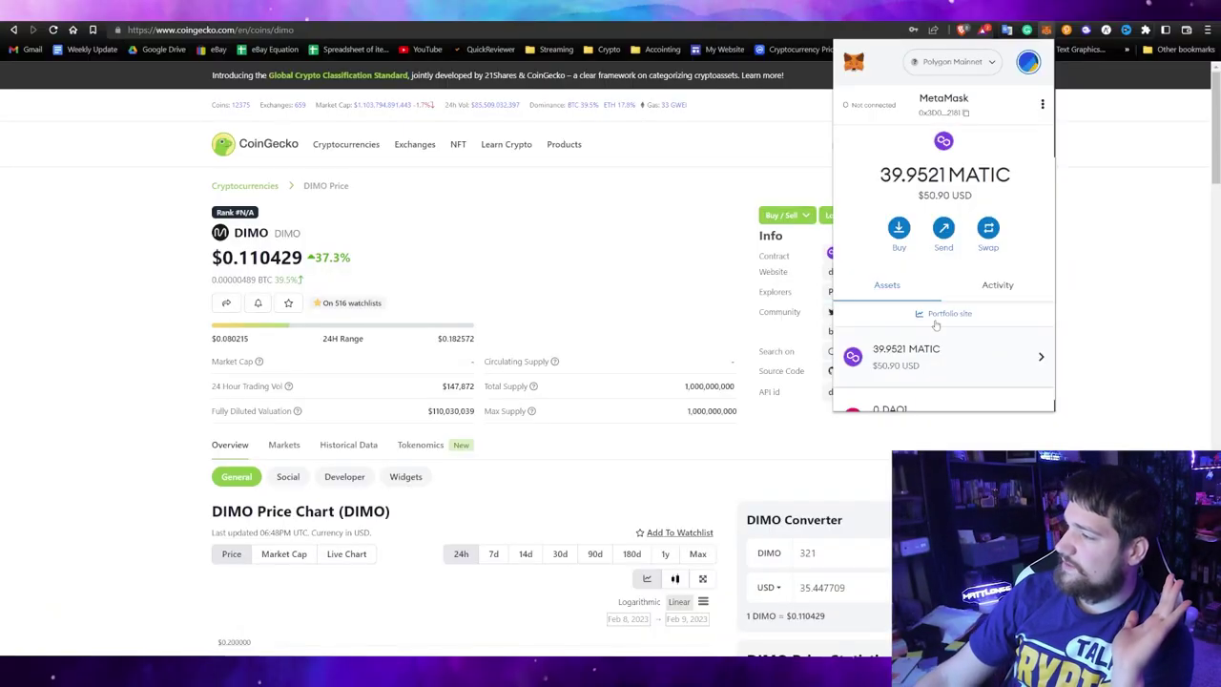
# Step: Start a send in the wallet, then switch to Coinbase and select Polygon (MATIC) as the asset to receive
pyautogui.click(943, 234)
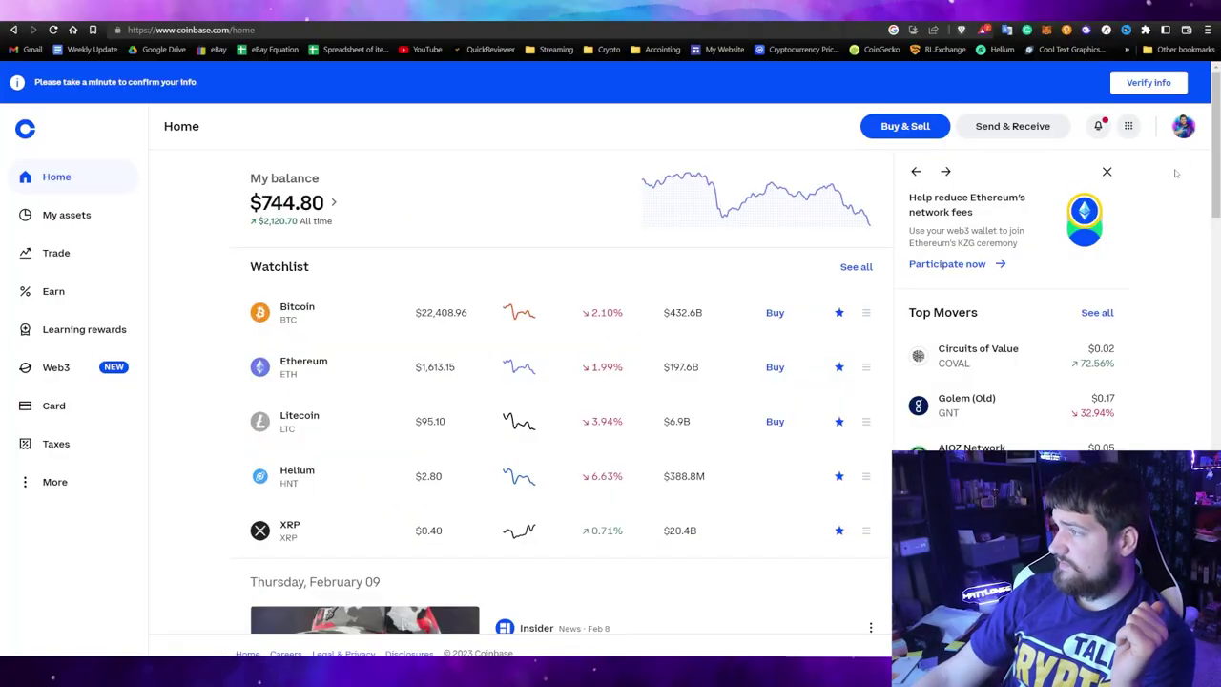
pyautogui.click(1008, 135)
pyautogui.click(665, 142)
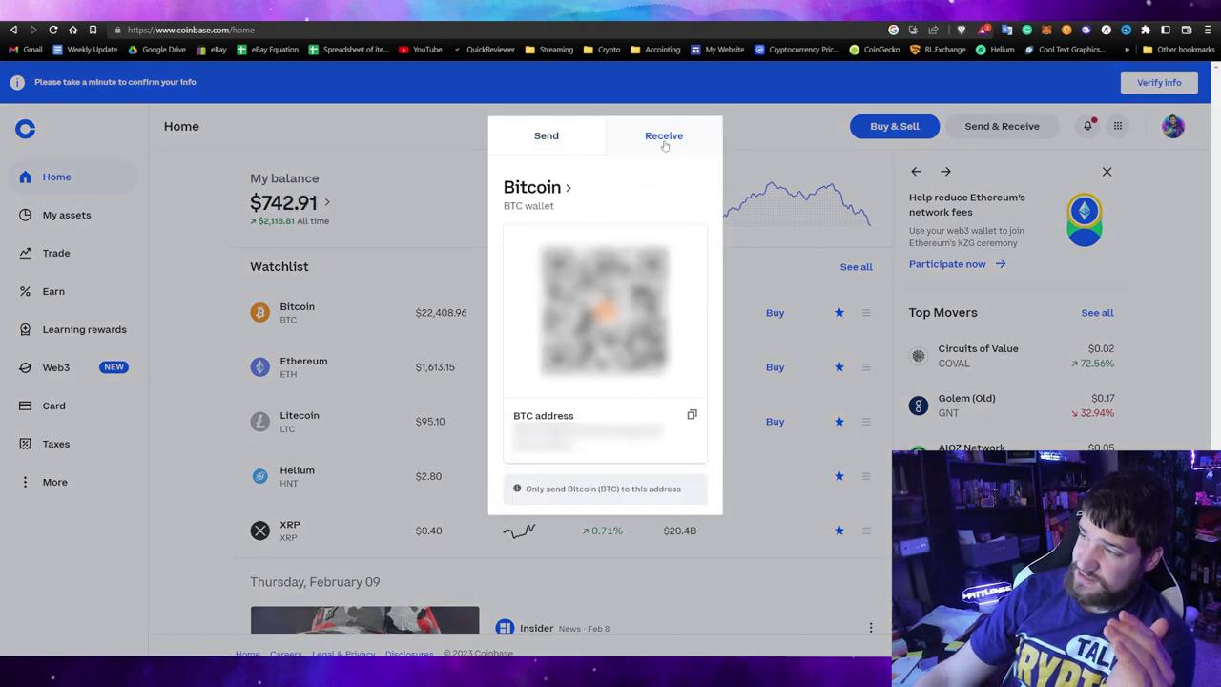
pyautogui.click(558, 200)
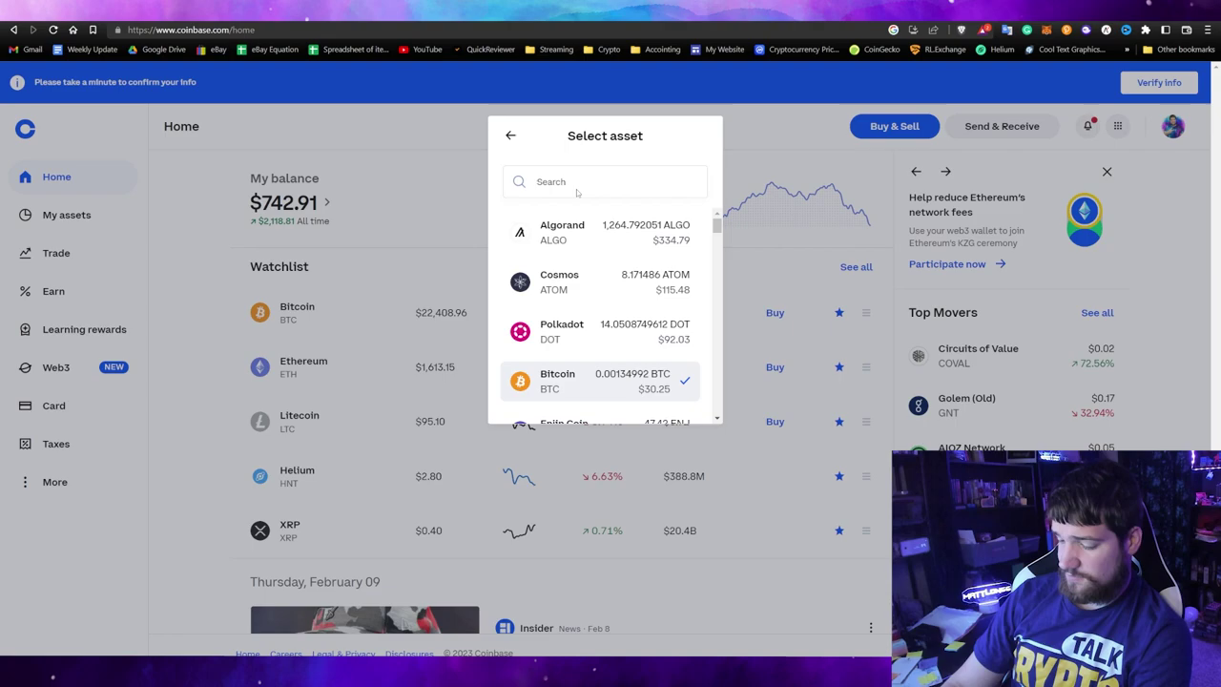
pyautogui.write('poly')
pyautogui.click(570, 231)
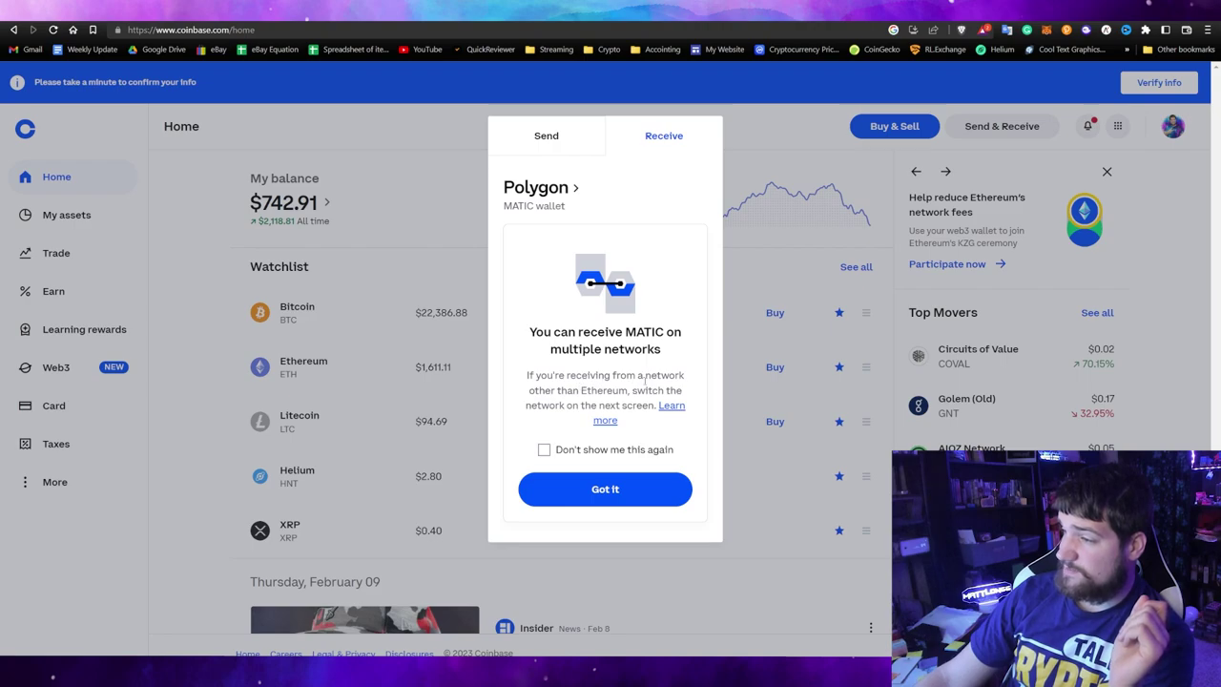
# Step: Read the multiple-networks notice, change the MATIC receiving network to Polygon, accept the warning, and copy the deposit address
pyautogui.moveTo(584, 391); pyautogui.dragTo(609, 391)
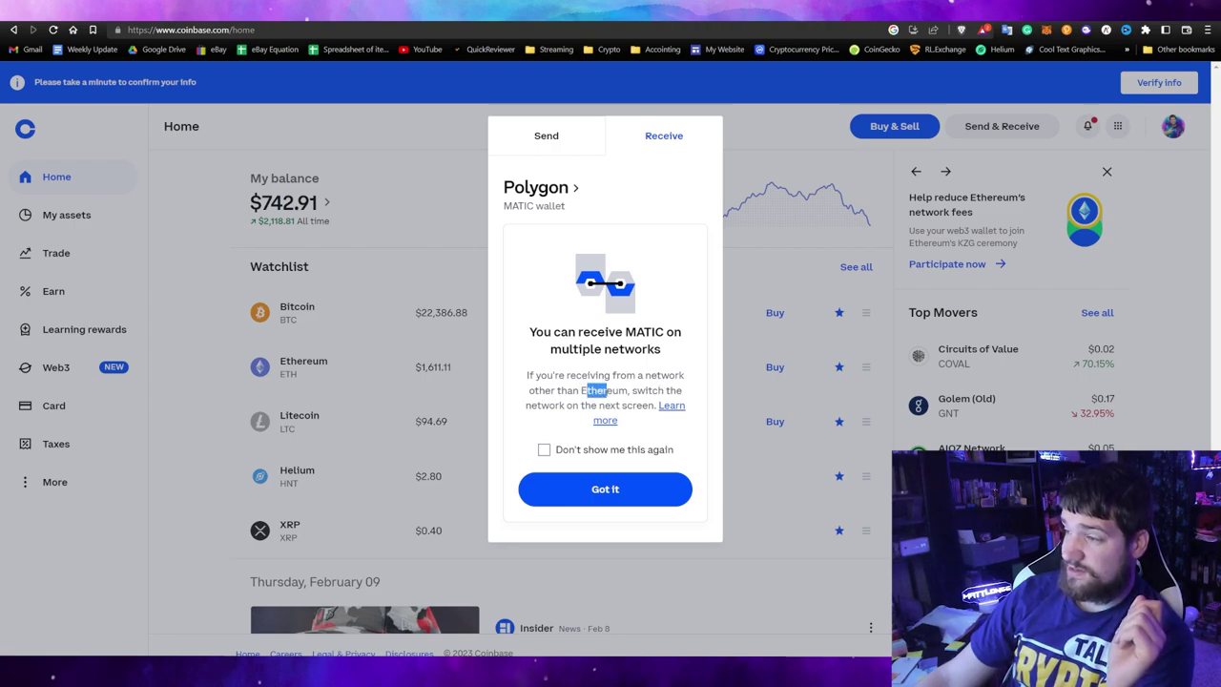
pyautogui.click(610, 391)
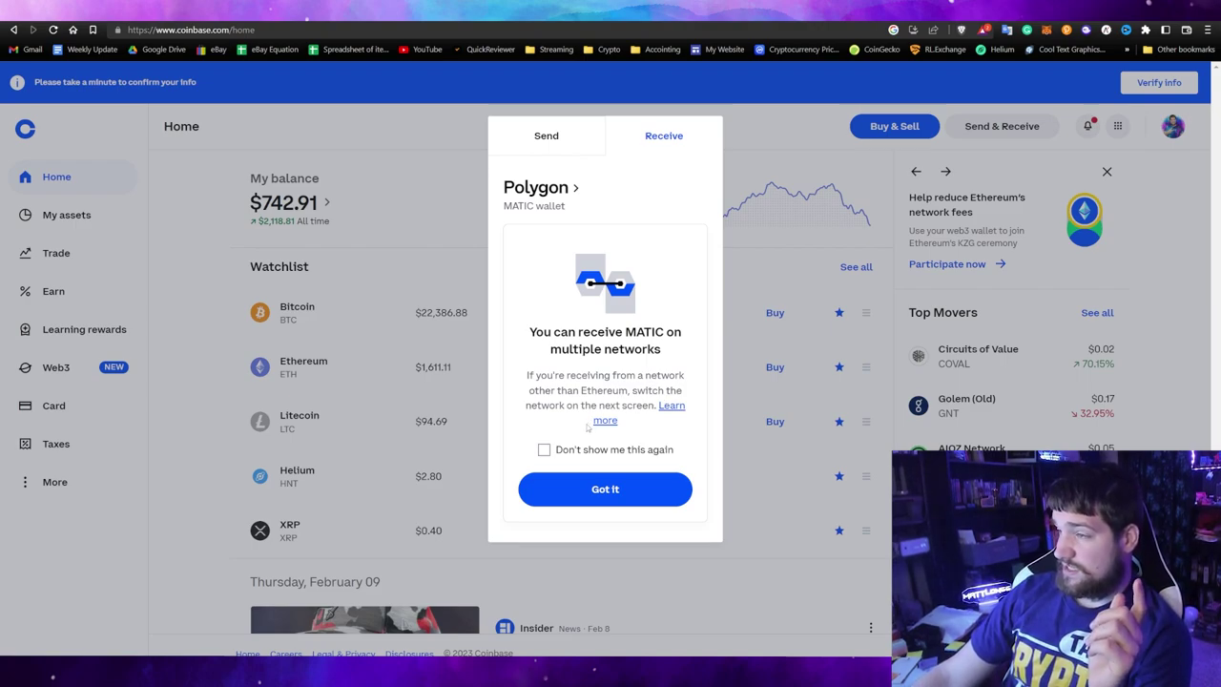
pyautogui.click(595, 488)
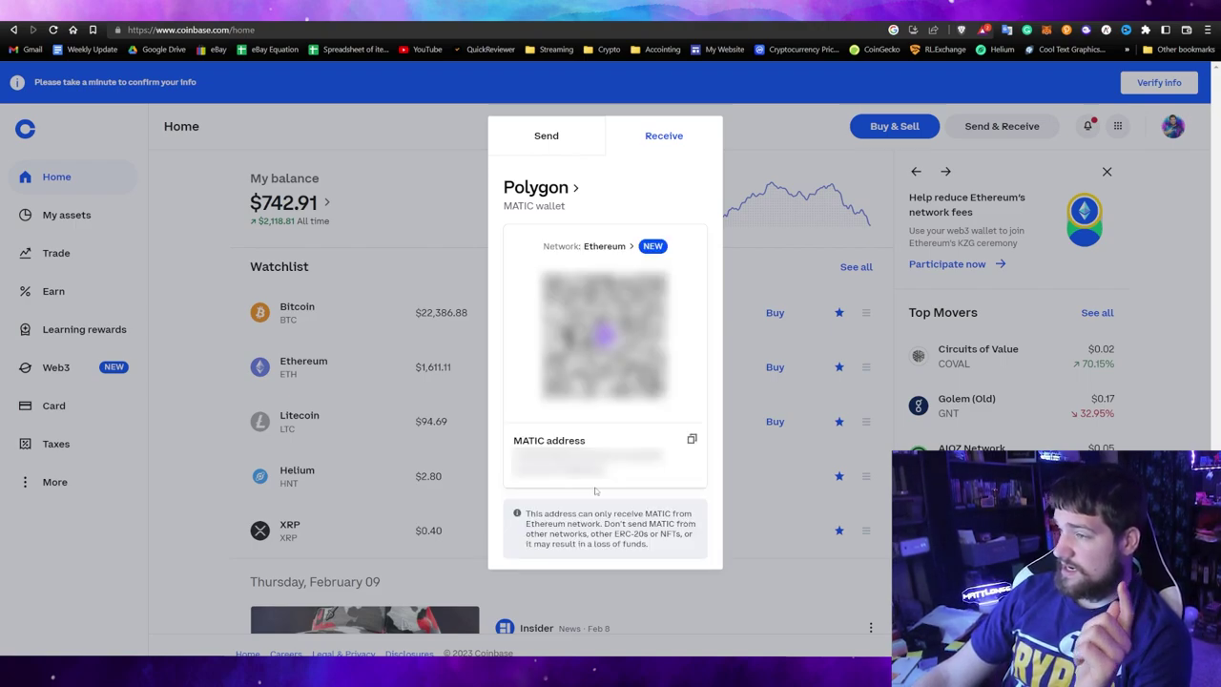
pyautogui.click(599, 247)
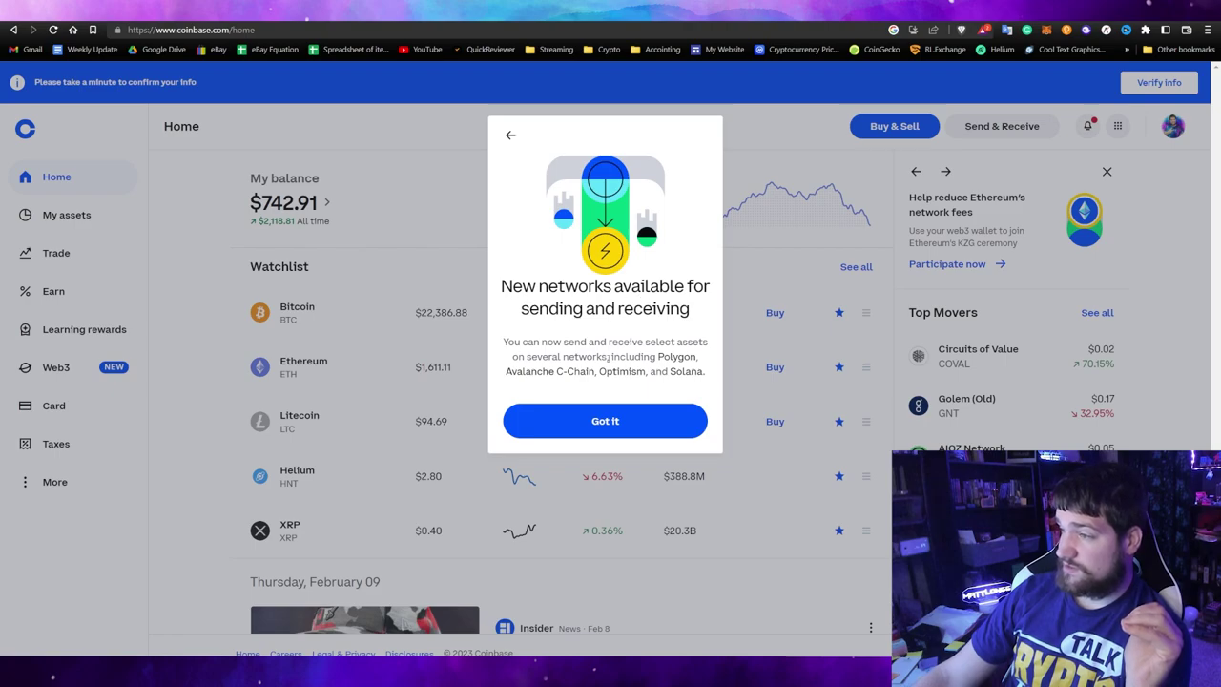
pyautogui.click(604, 418)
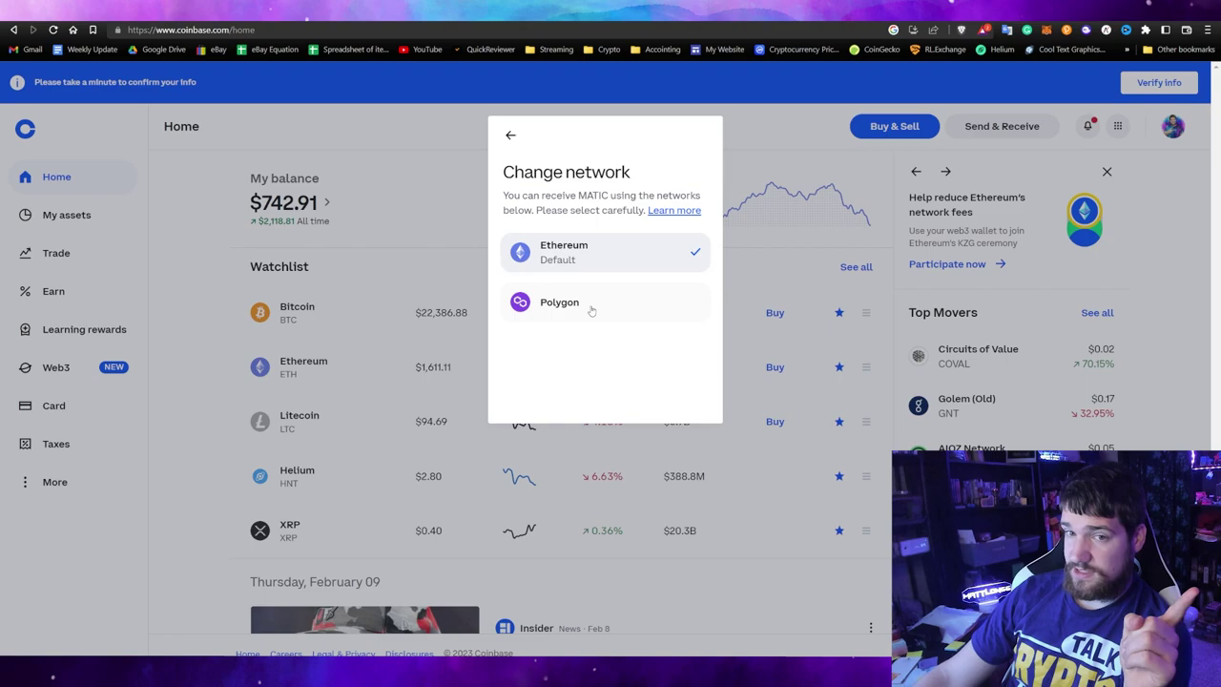
pyautogui.click(591, 308)
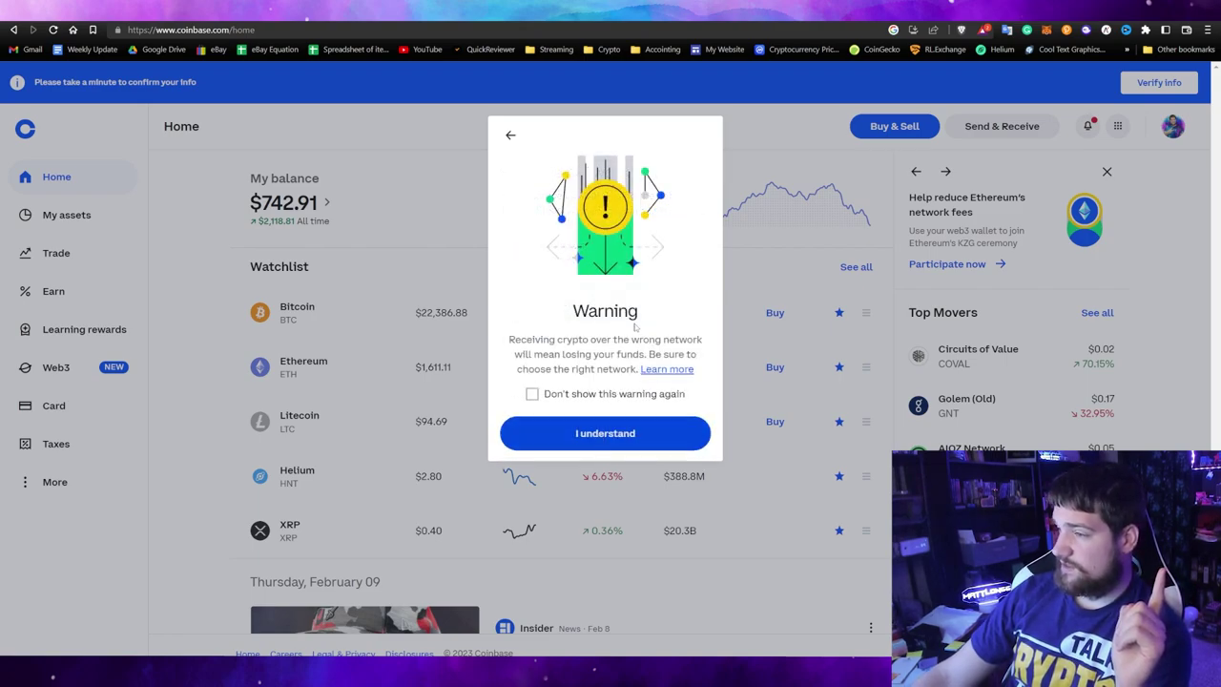
pyautogui.click(647, 431)
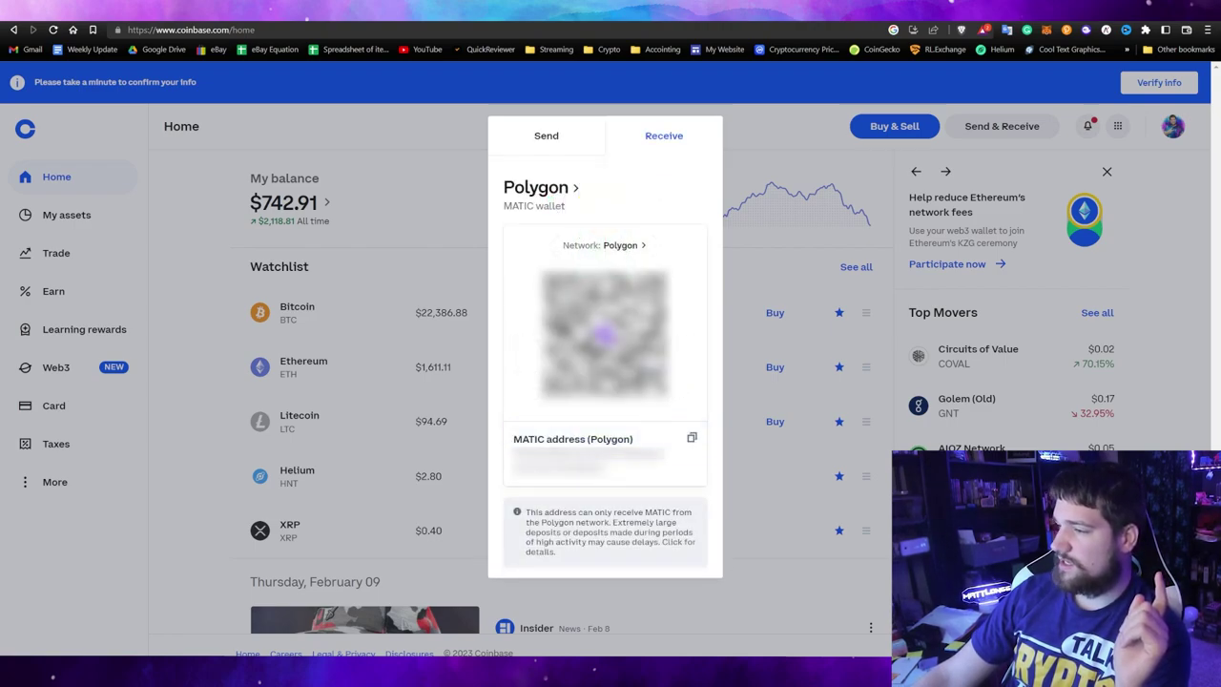
pyautogui.click(690, 439)
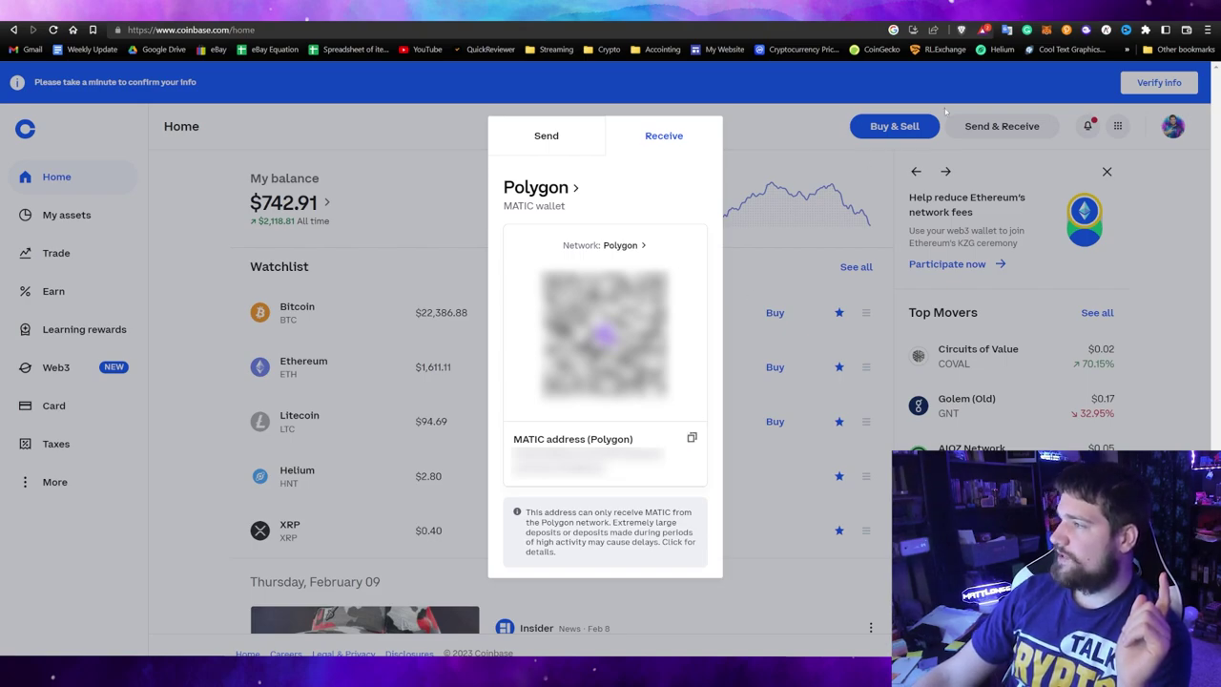
# Step: In the MetaMask wallet, start a send to the copied Coinbase deposit address with MATIC as the asset
pyautogui.click(1045, 31)
pyautogui.click(942, 229)
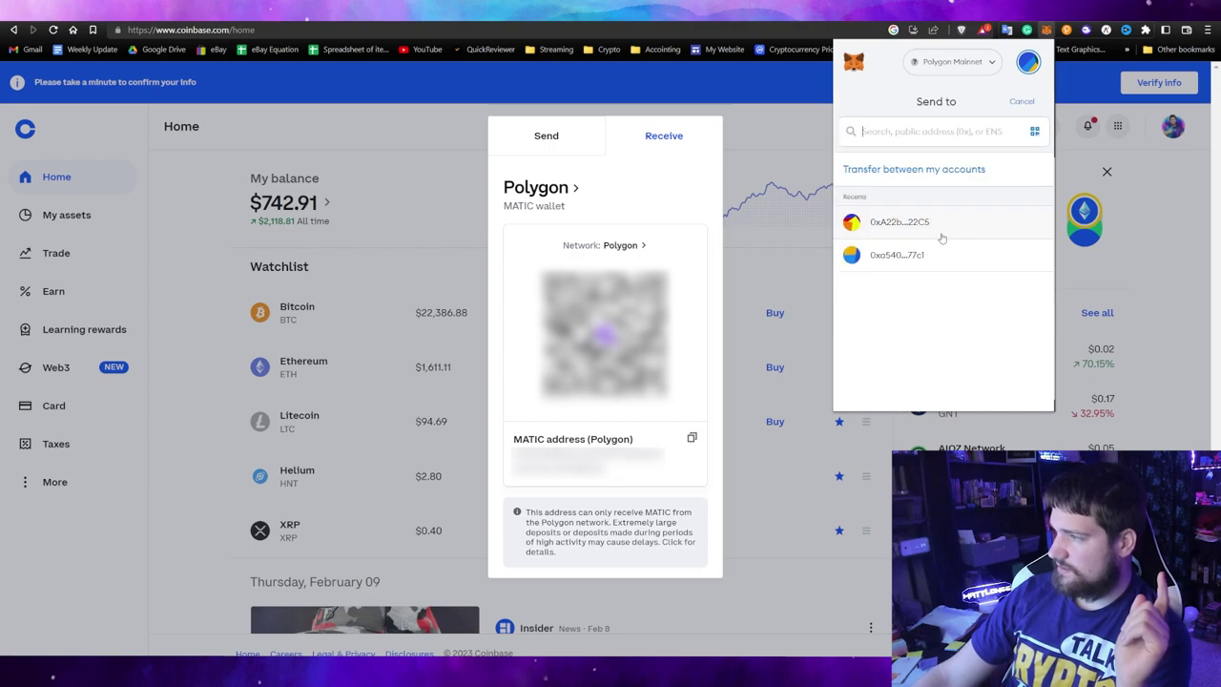
pyautogui.rightClick(895, 131)
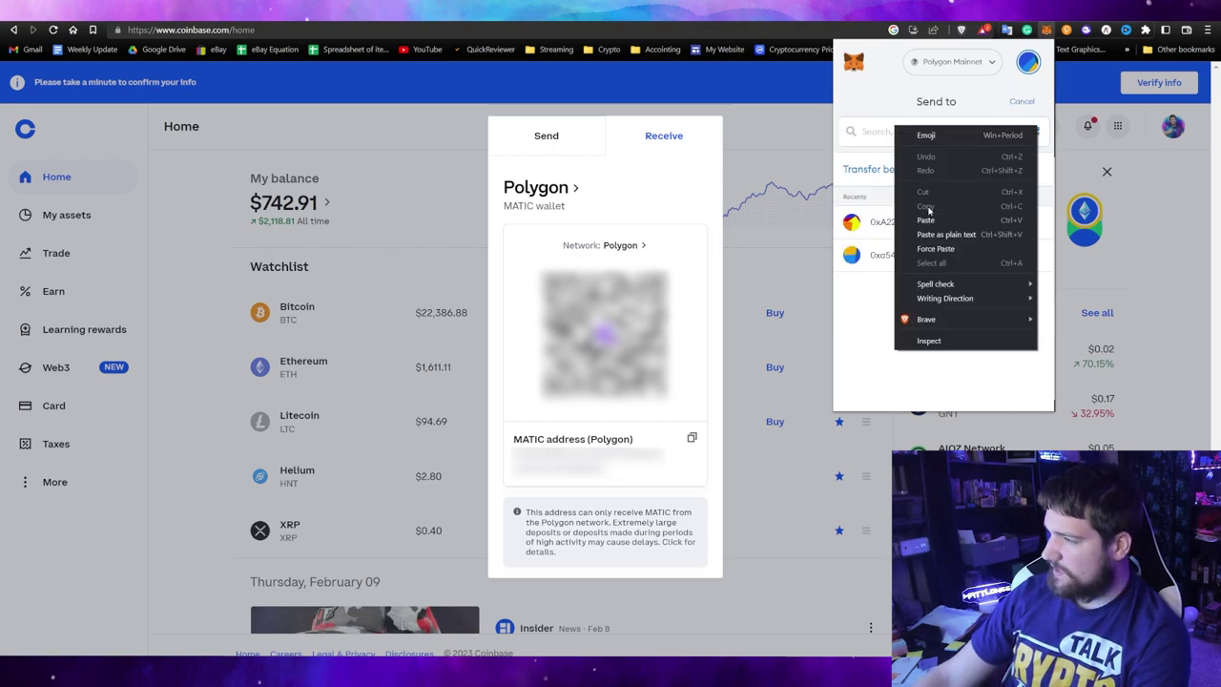
pyautogui.click(931, 210)
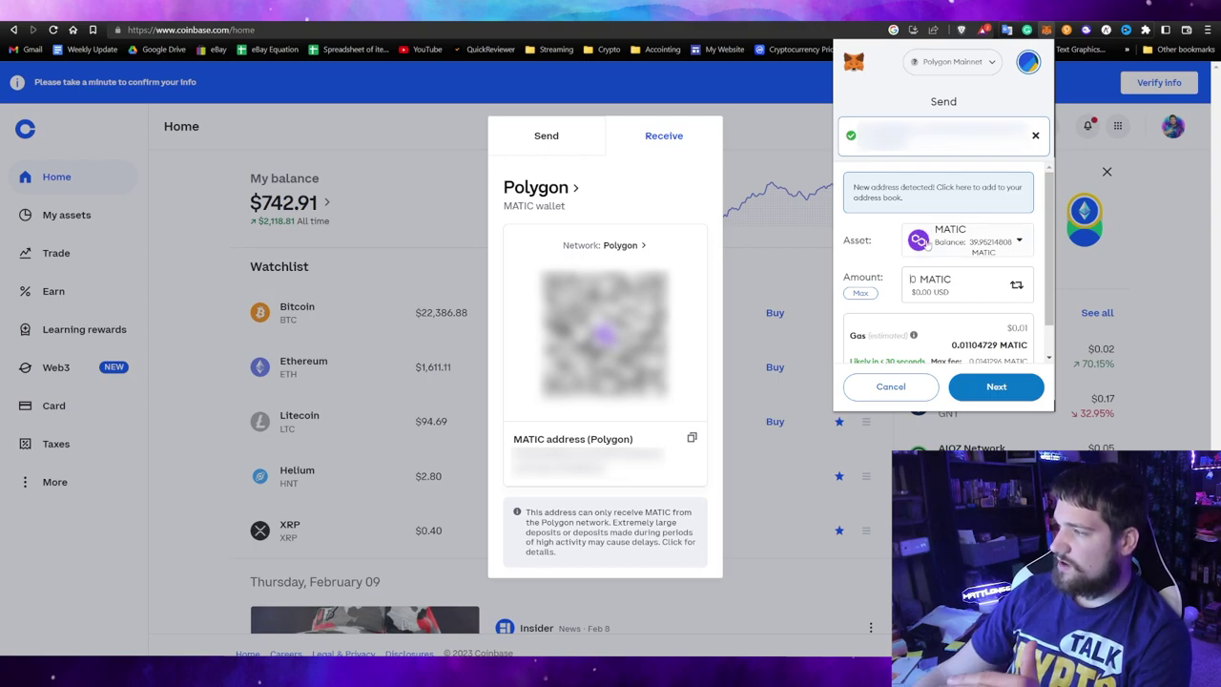
pyautogui.click(944, 245)
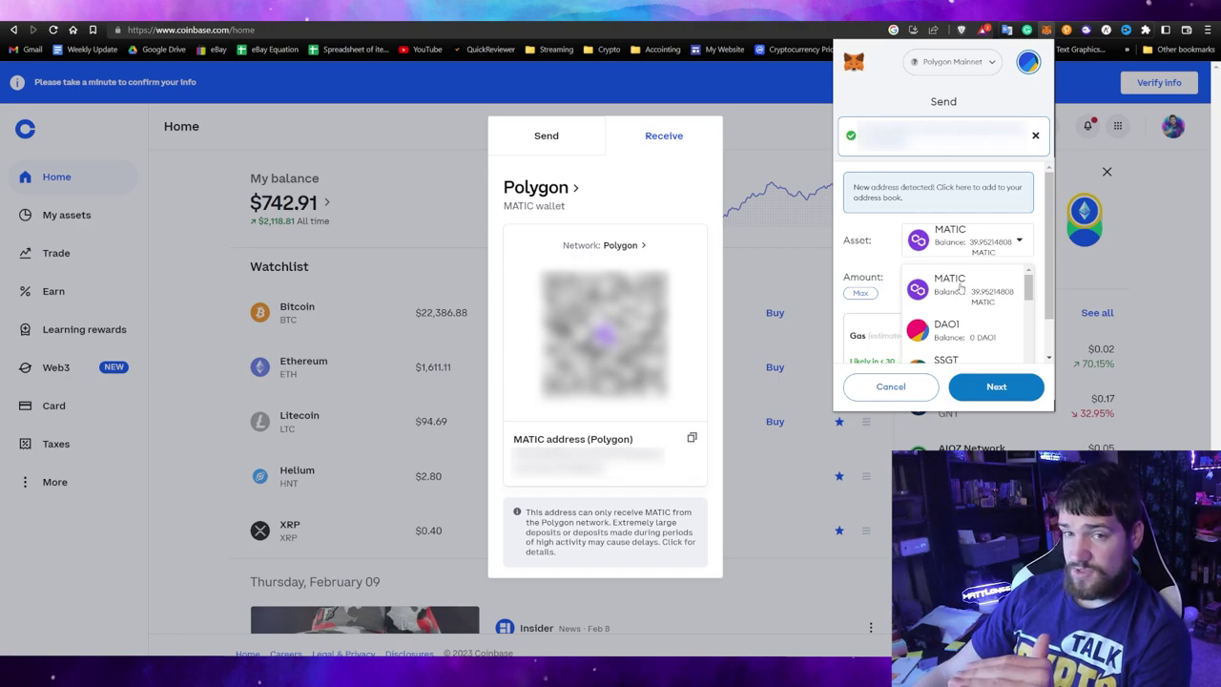
pyautogui.click(1012, 247)
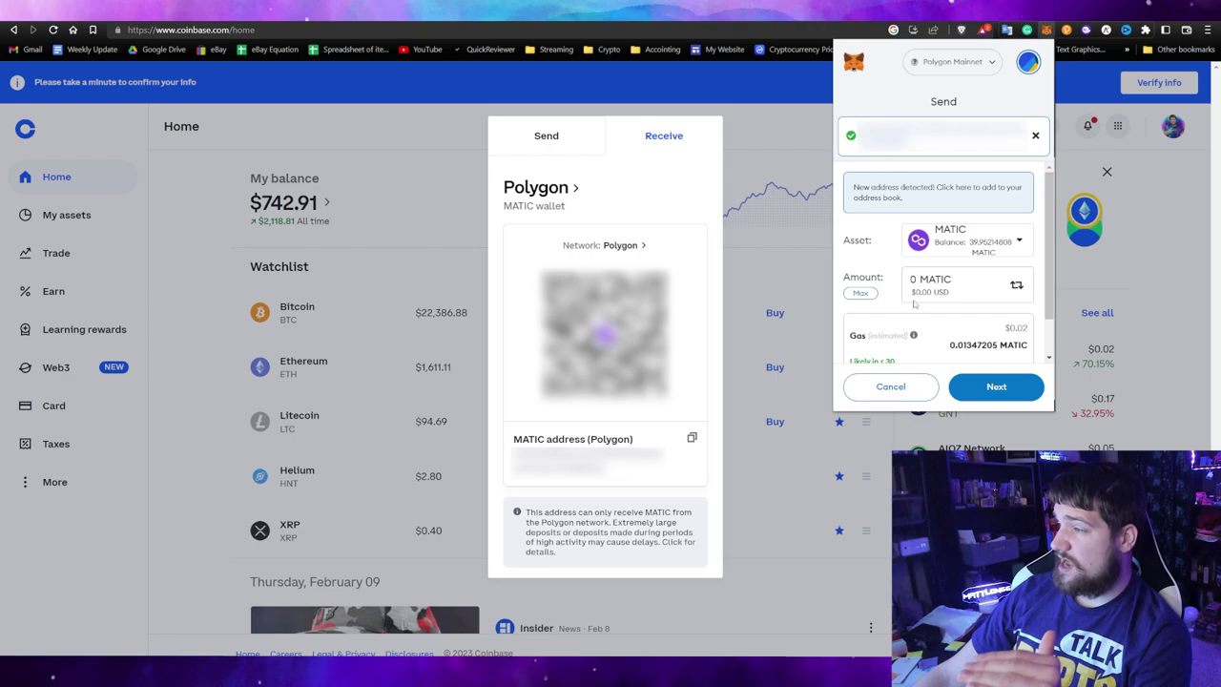
# Step: Set the amount being sent to 26 MATIC in place of the maximum, leaving some for future fees
pyautogui.click(869, 295)
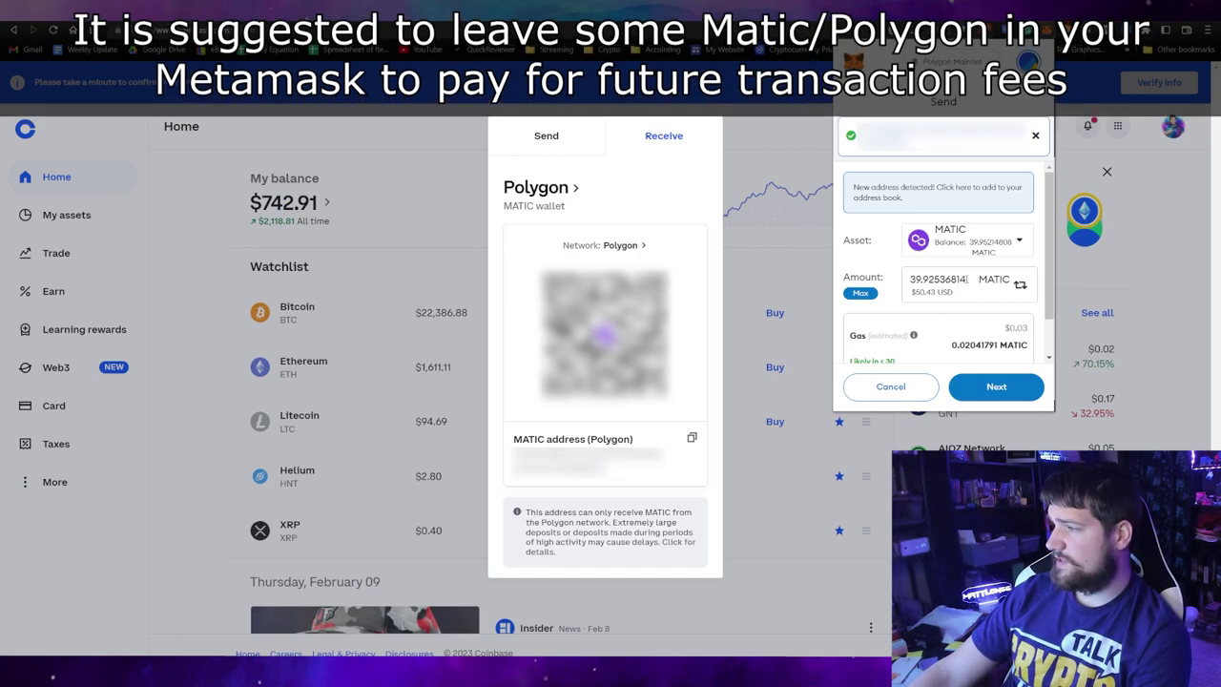
pyautogui.hotkey('shift', 'Left')
pyautogui.hotkey('shift', 'Left')
pyautogui.hotkey('shift', 'Left')
pyautogui.hotkey('shift', 'Left')
pyautogui.hotkey('shift', 'Left')
pyautogui.hotkey('shift', 'Left')
pyautogui.hotkey('shift', 'Left')
pyautogui.hotkey('shift', 'Left')
pyautogui.hotkey('shift', 'Left')
pyautogui.hotkey('shift', 'Left')
pyautogui.hotkey('shift', 'Left')
pyautogui.write('26')
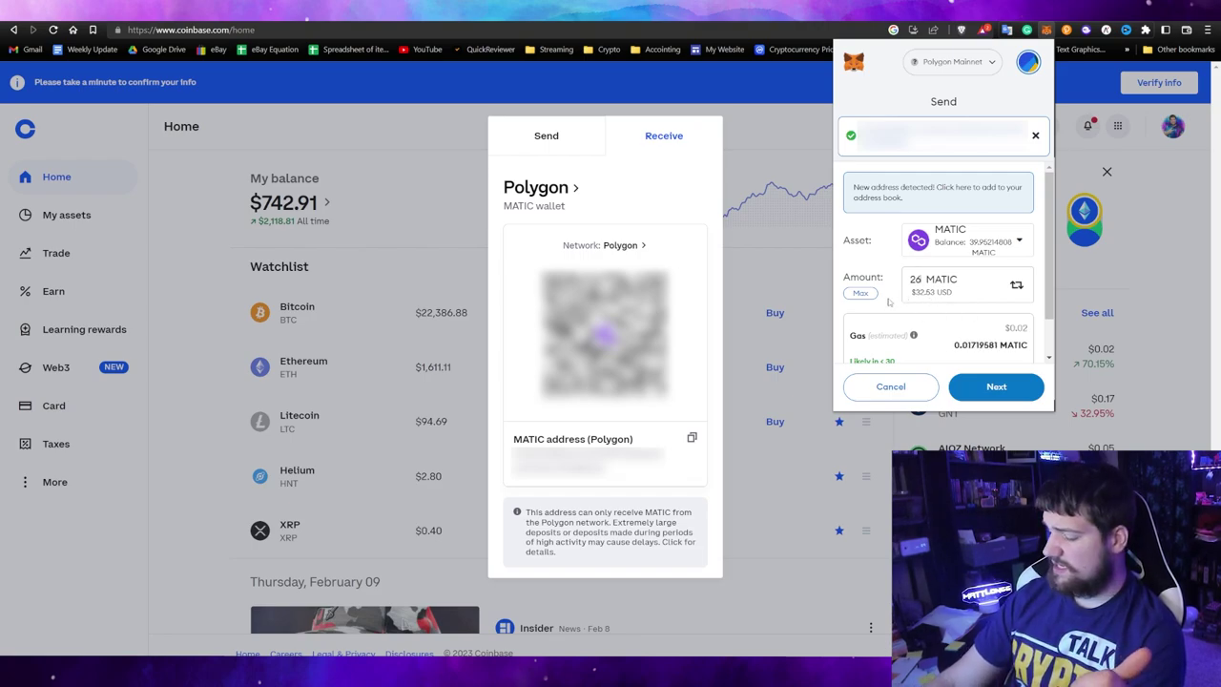
pyautogui.write('.8')
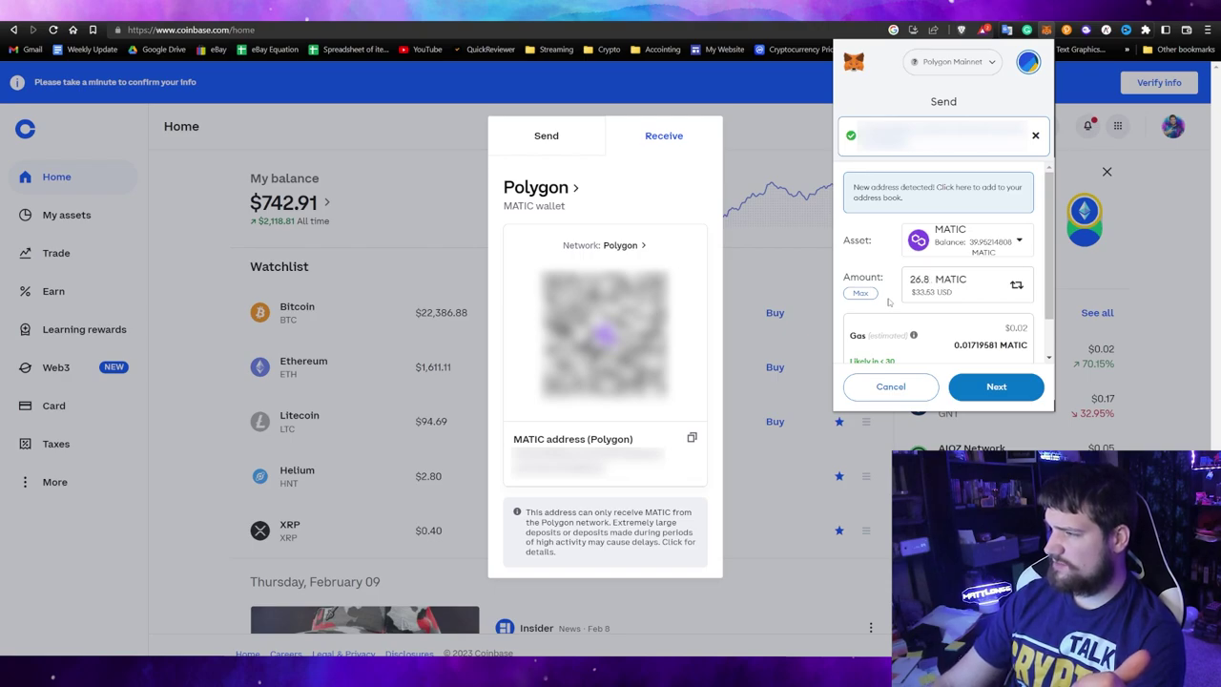
pyautogui.press('BackSpace')
pyautogui.press('BackSpace')
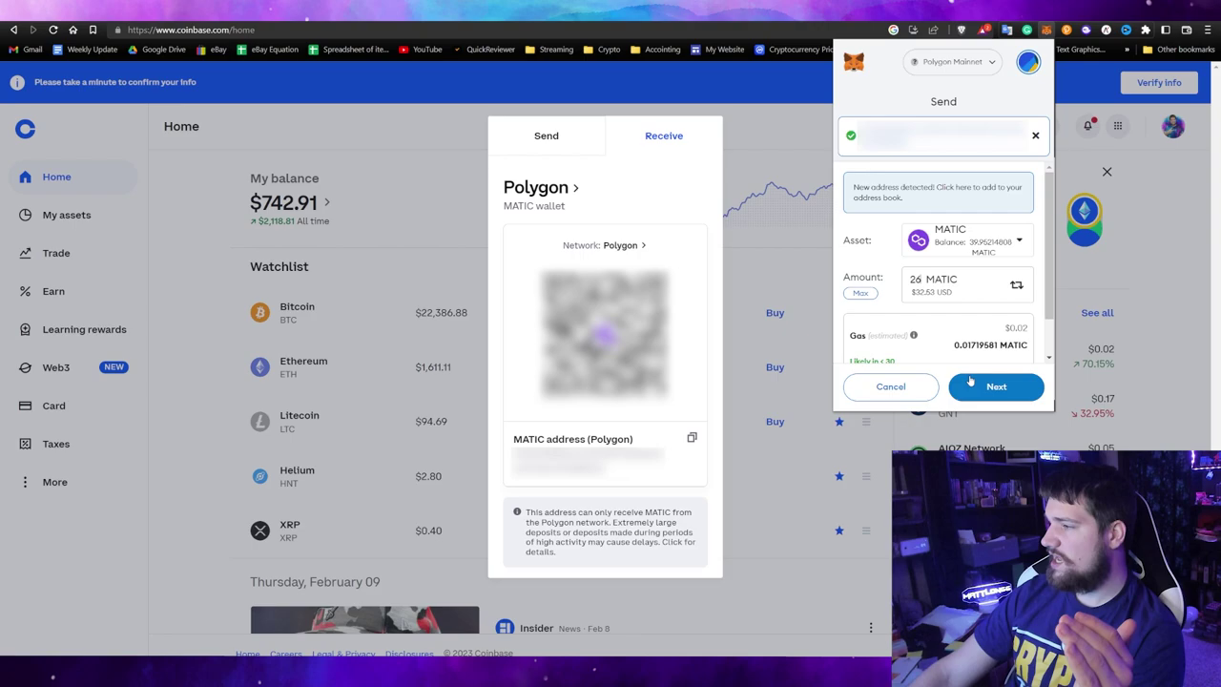
# Step: Review the gas estimate and total of the 26 MATIC transfer, and confirm the transaction
pyautogui.scroll(-1, 952, 333)
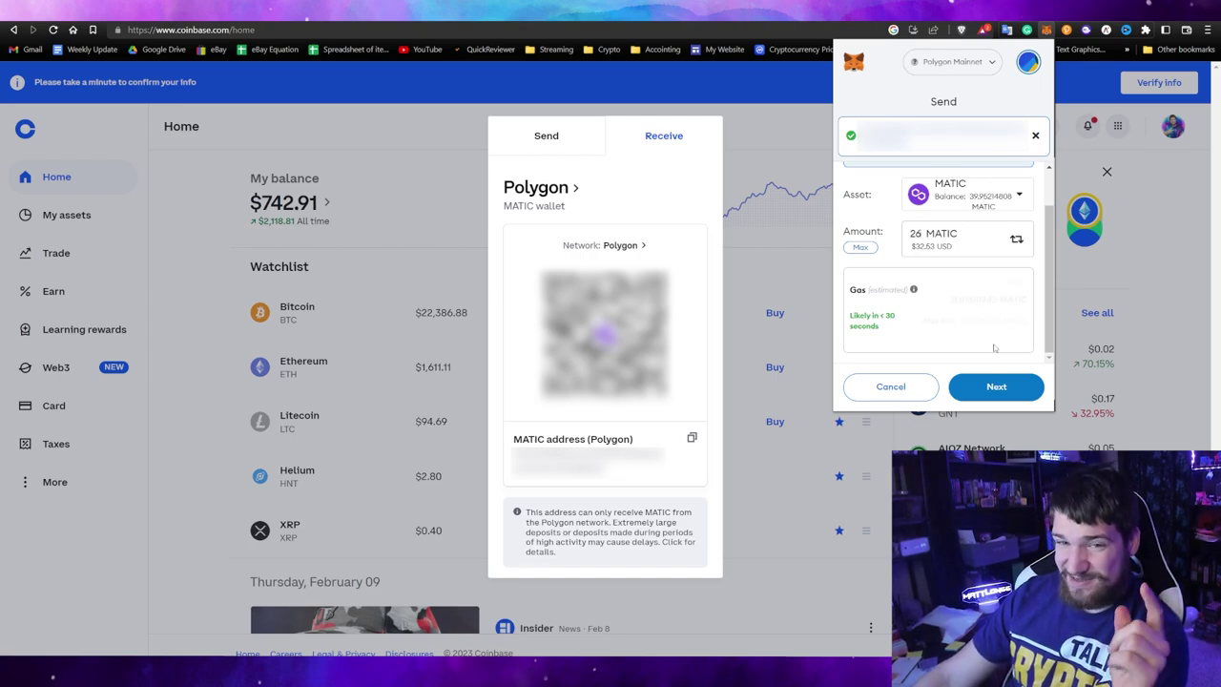
pyautogui.click(999, 386)
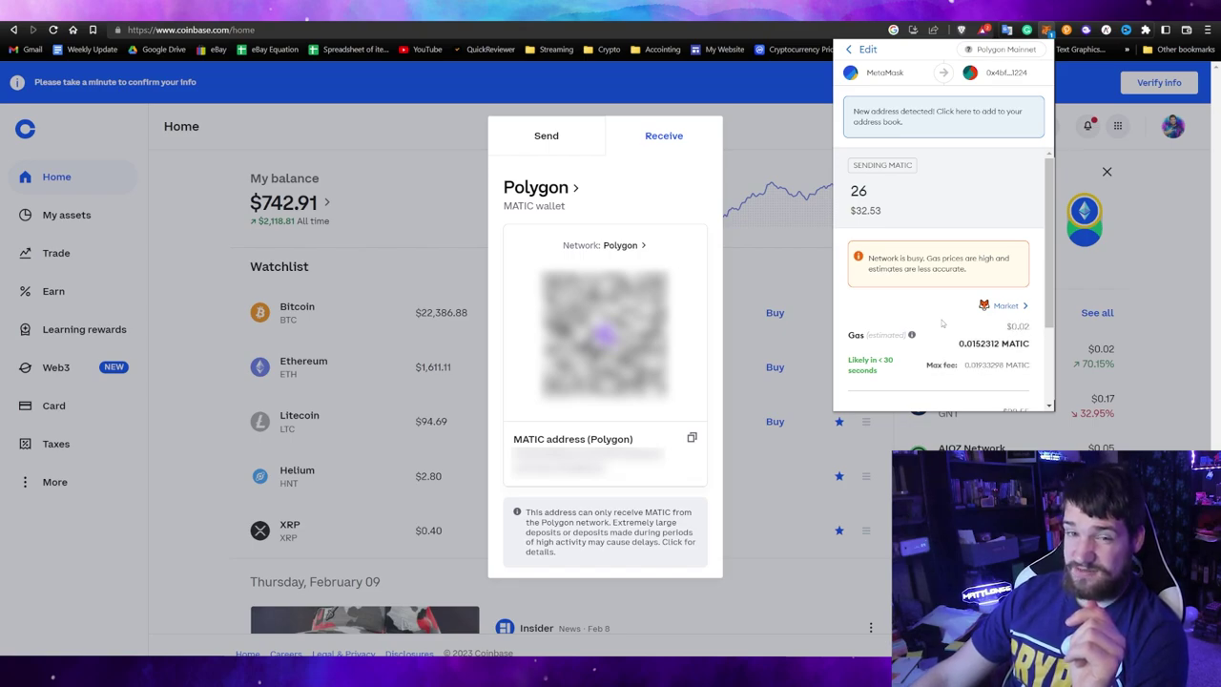
pyautogui.scroll(-2, 945, 315)
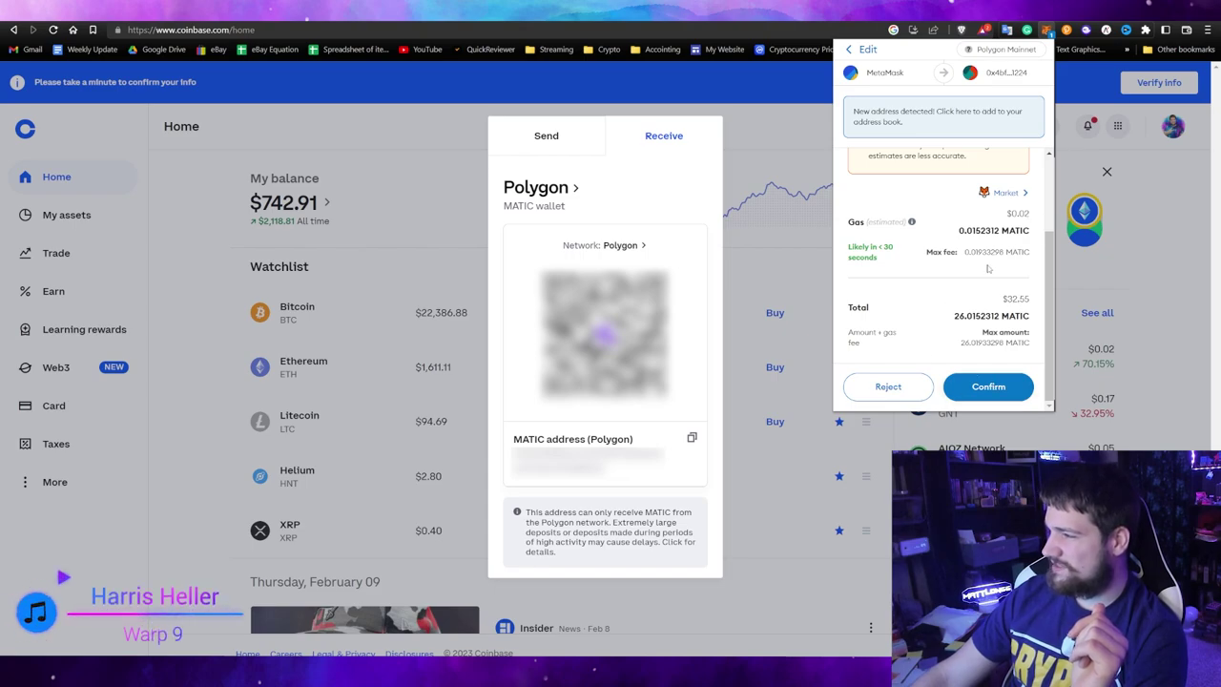
pyautogui.click(974, 386)
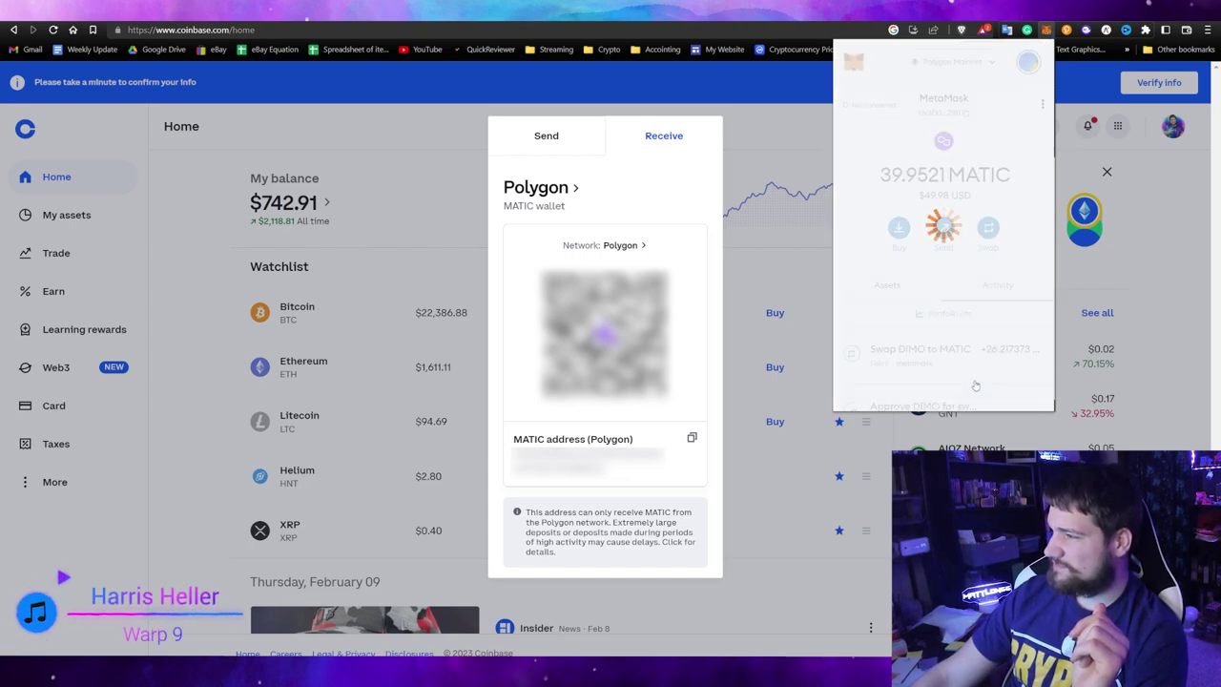
pyautogui.scroll(-1, 977, 382)
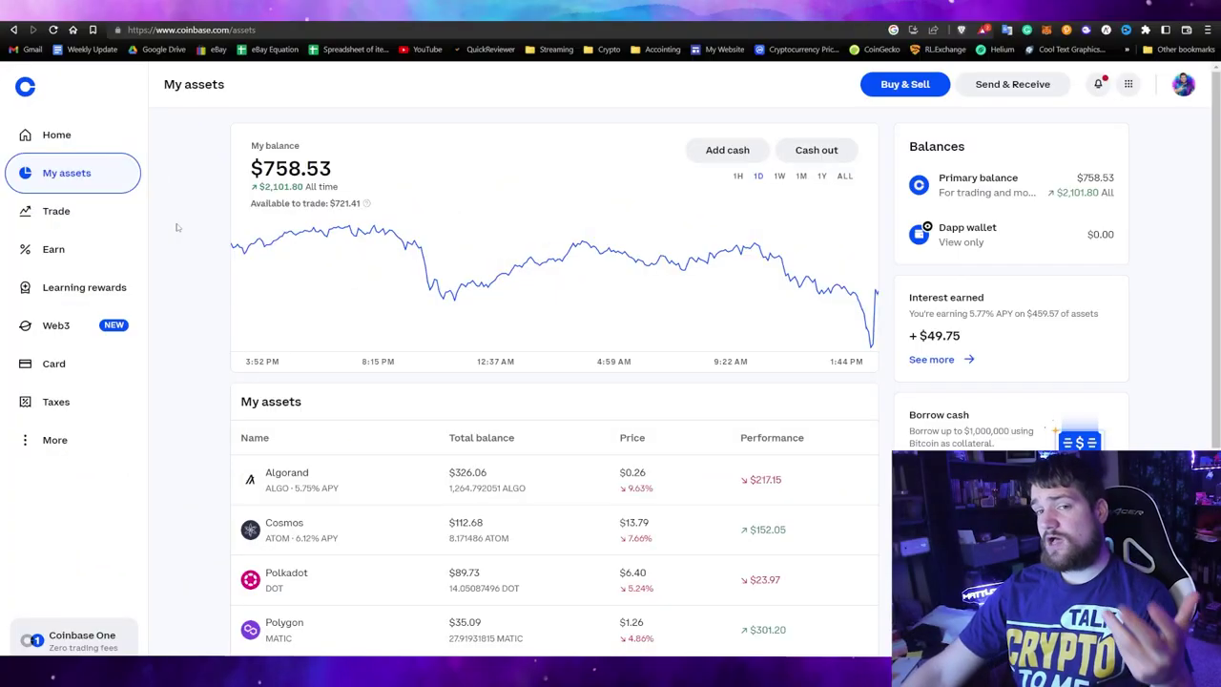
# Step: Open Polygon from the Coinbase asset list and start a sell order for it
pyautogui.scroll(-1, 177, 227)
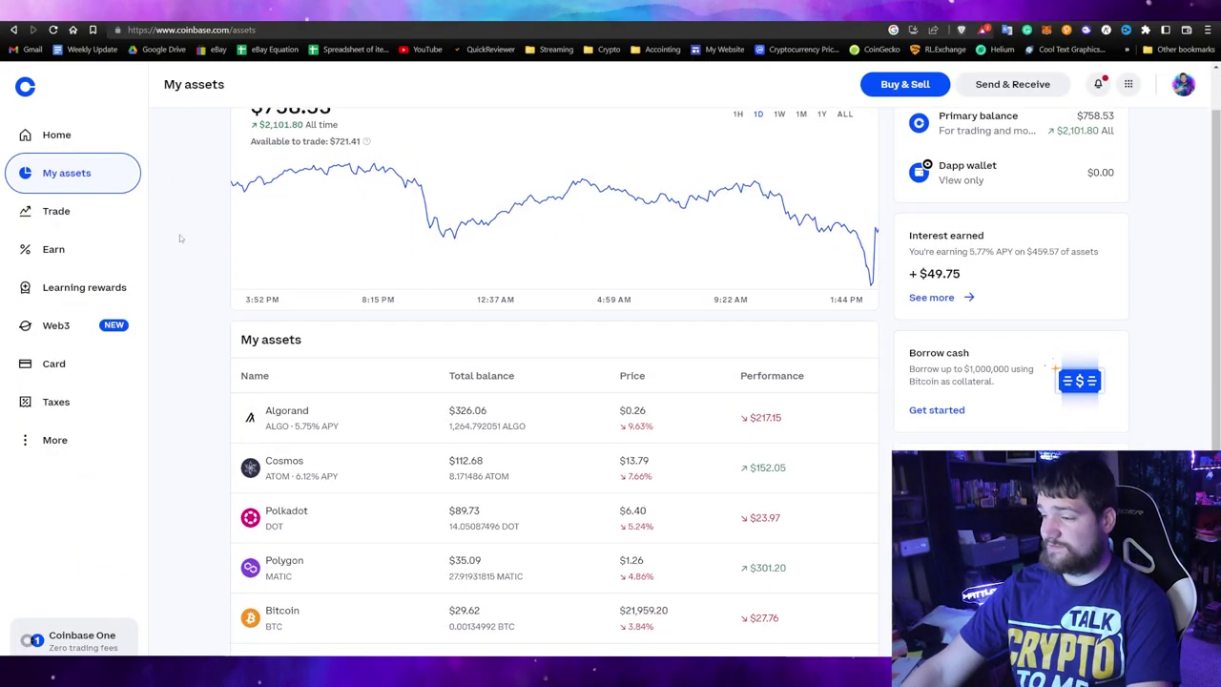
pyautogui.click(372, 574)
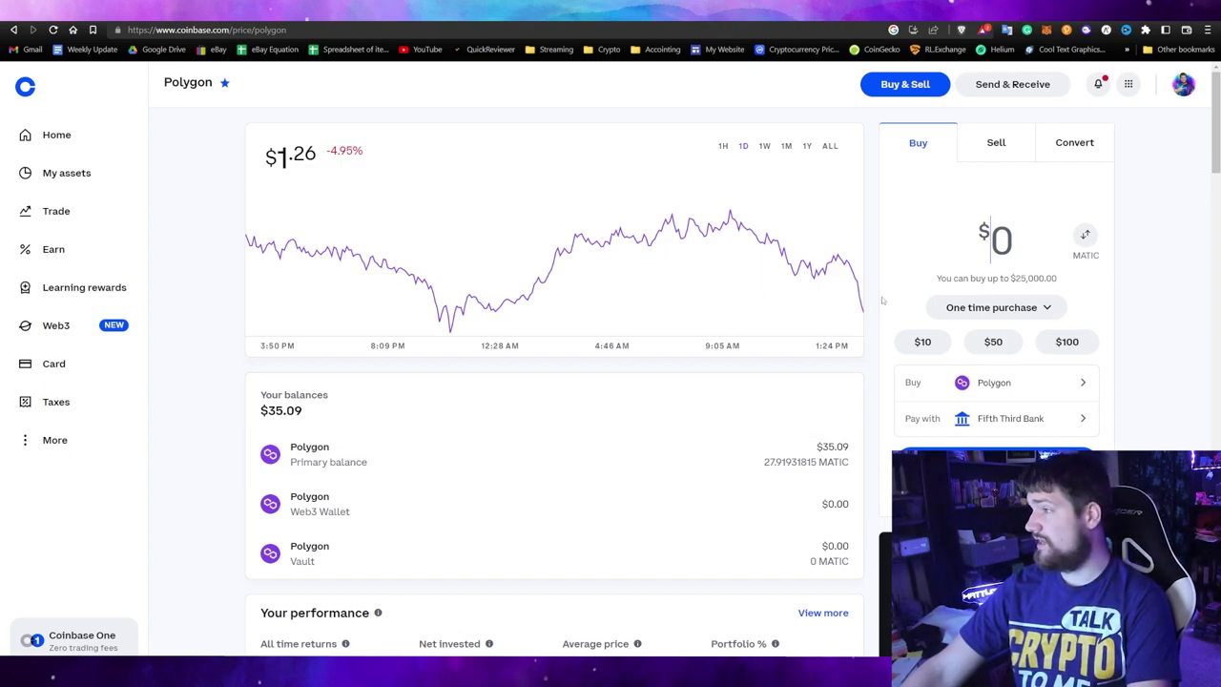
pyautogui.click(910, 86)
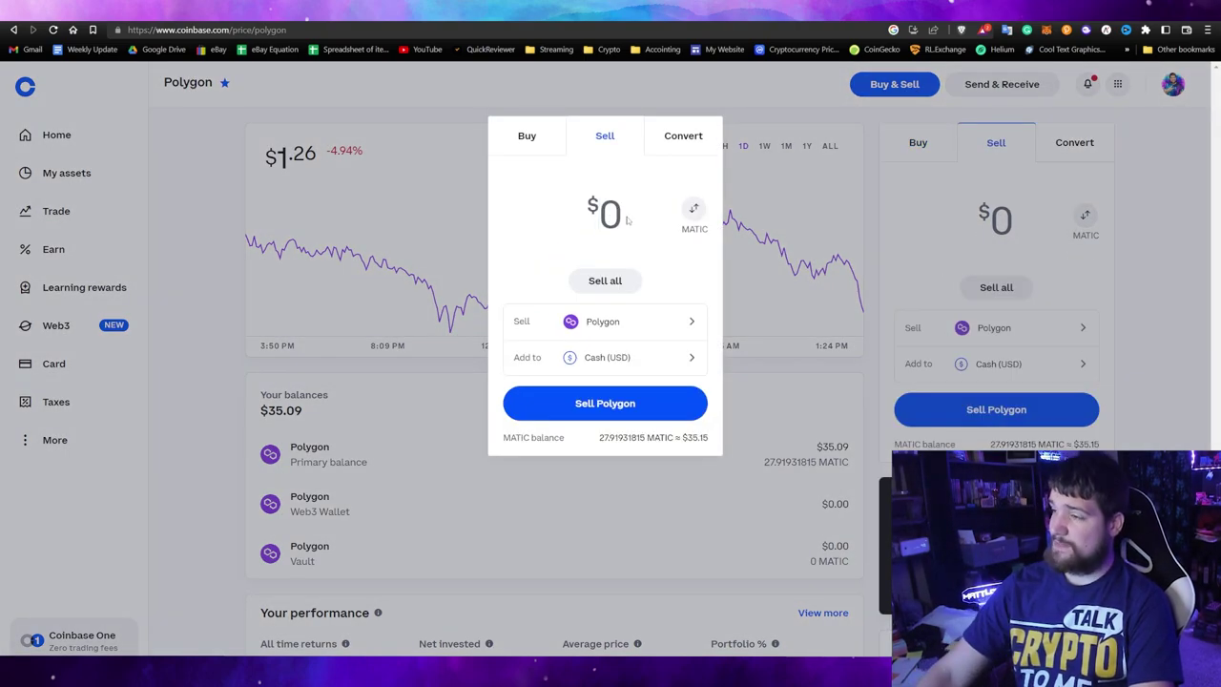
# Step: Switch the sell order's amount from US dollars to MATIC and set it to 26 MATIC
pyautogui.write('12')
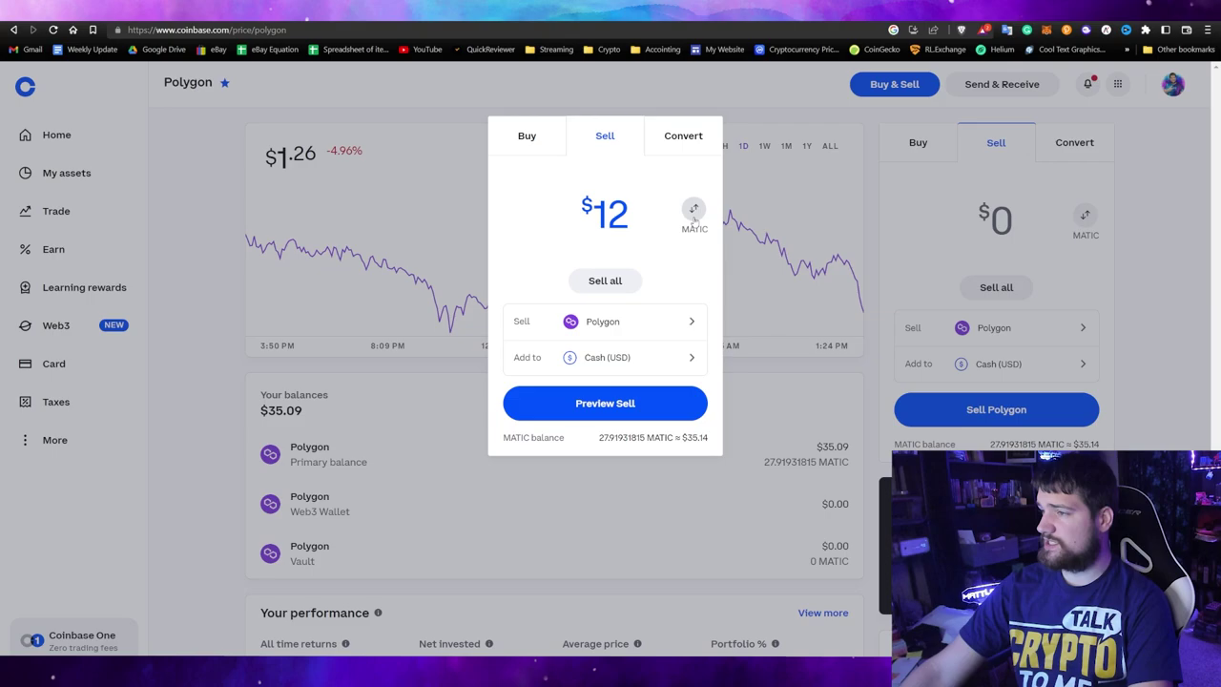
pyautogui.click(694, 211)
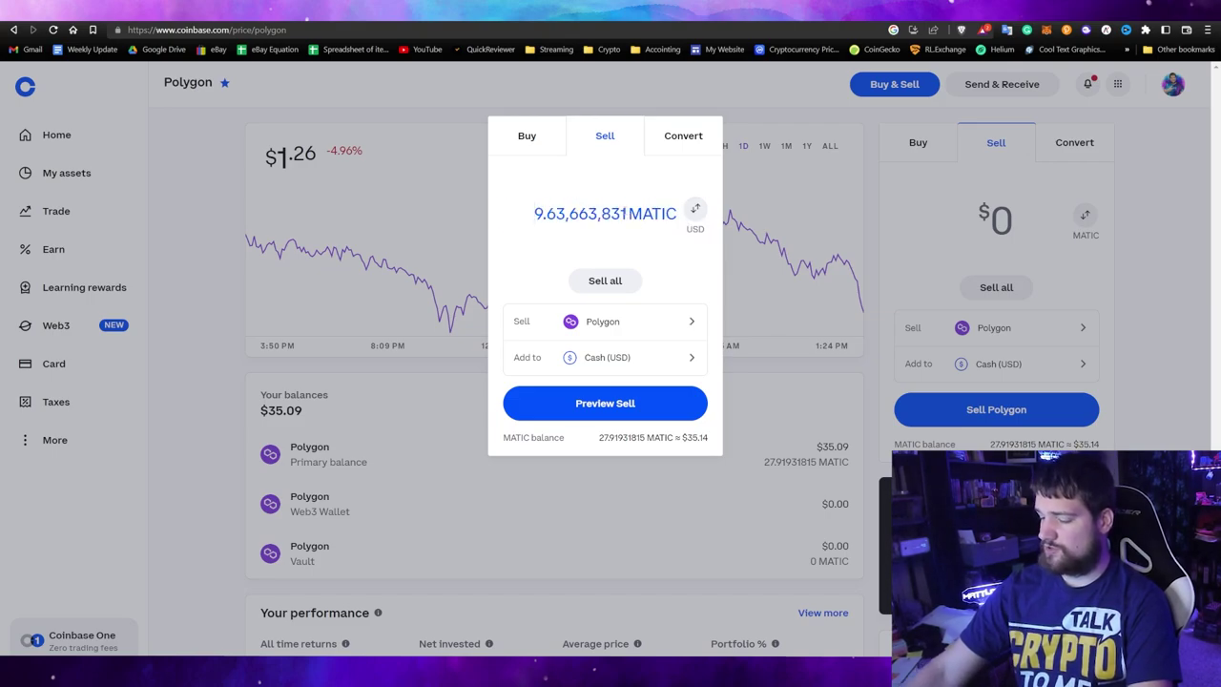
pyautogui.hotkey('ctrl', 'a')
pyautogui.press('BackSpace')
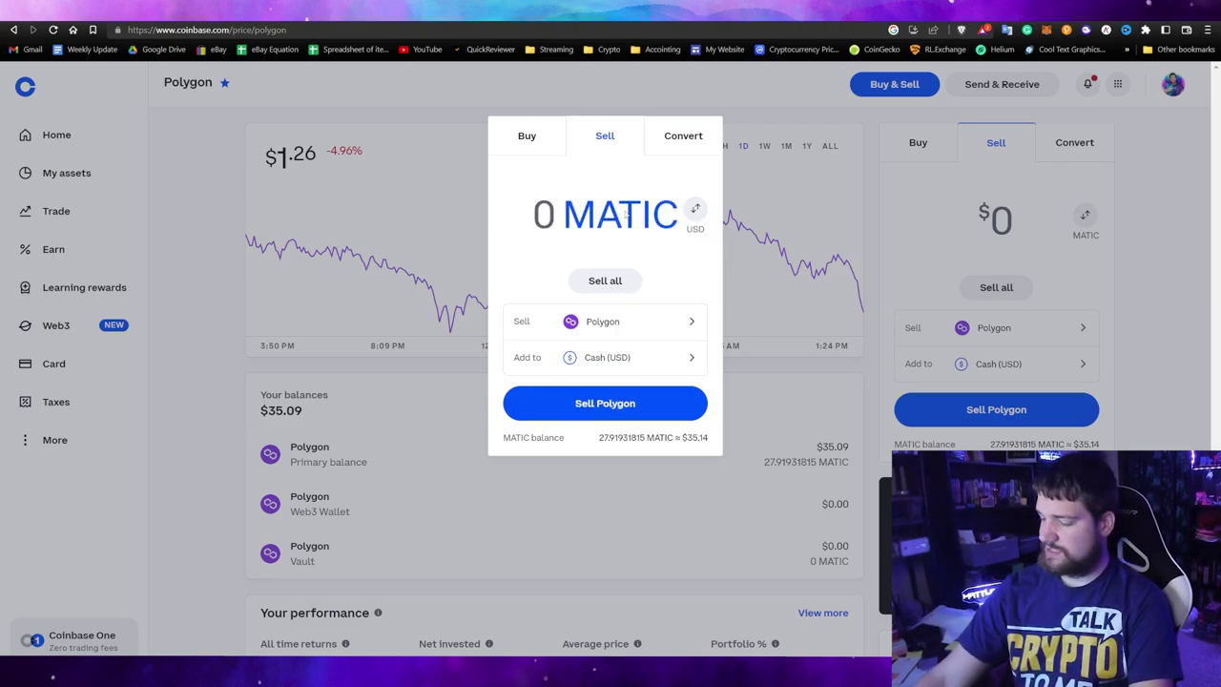
pyautogui.write('26')
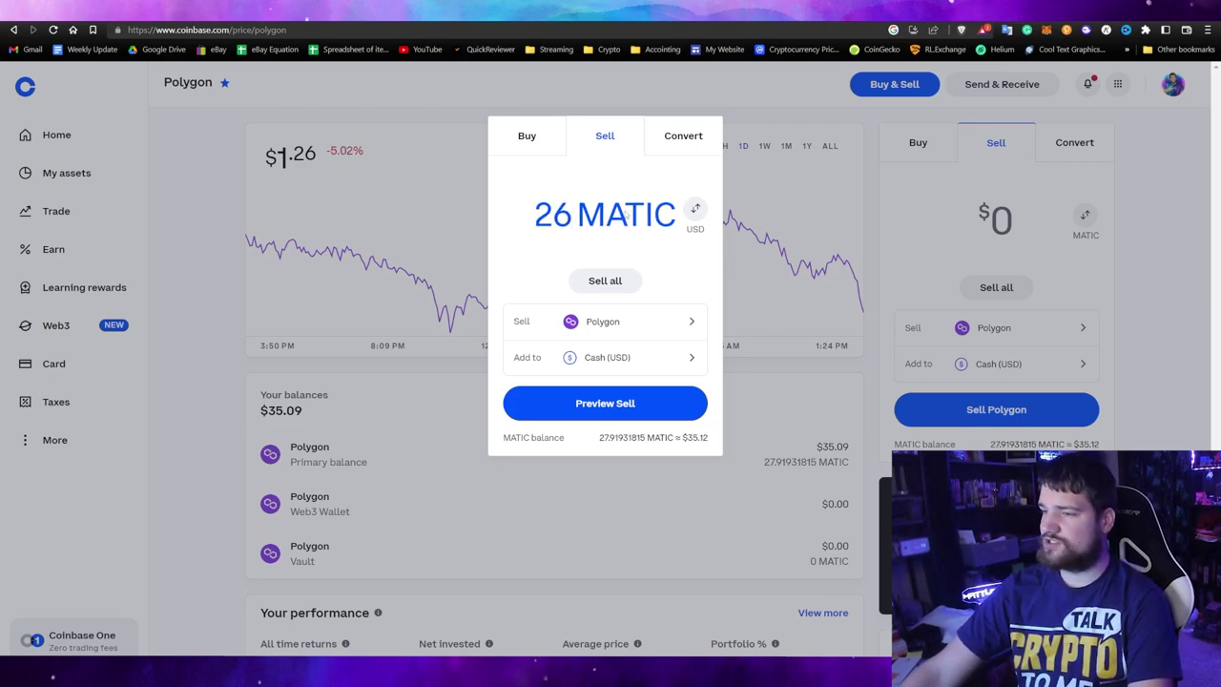
# Step: Preview the 26 MATIC sell order, check the explanation of the Coinbase fee, and place the sale to Cash (USD)
pyautogui.click(611, 416)
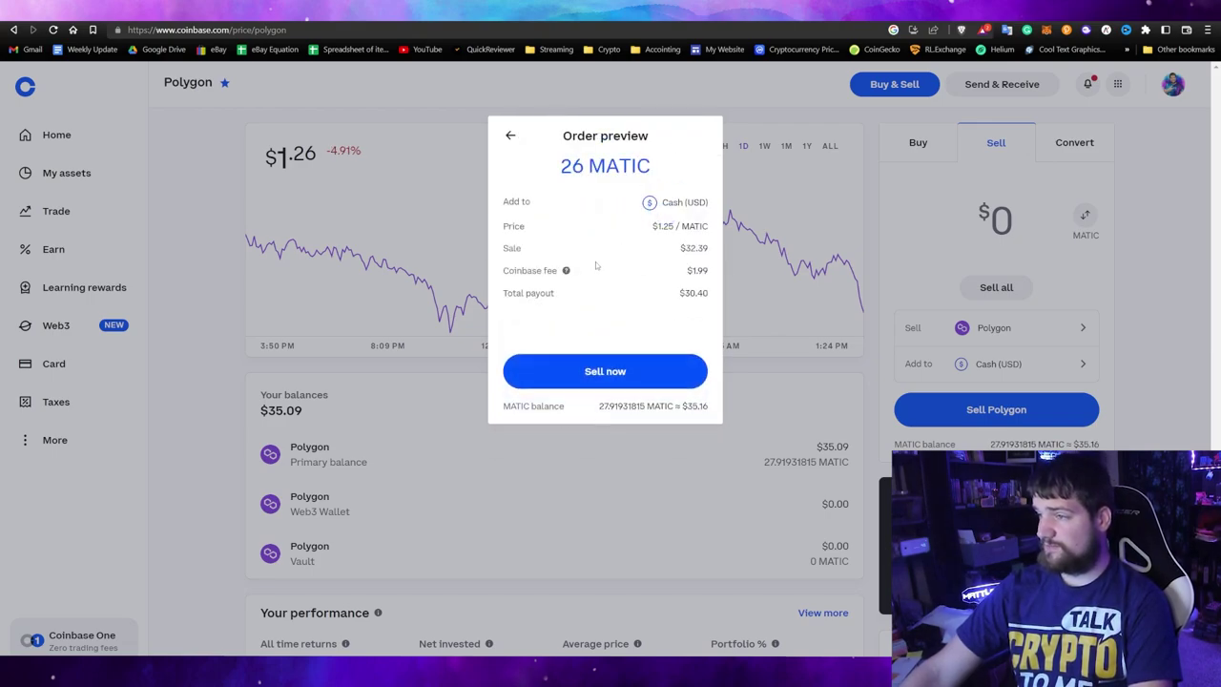
pyautogui.click(566, 271)
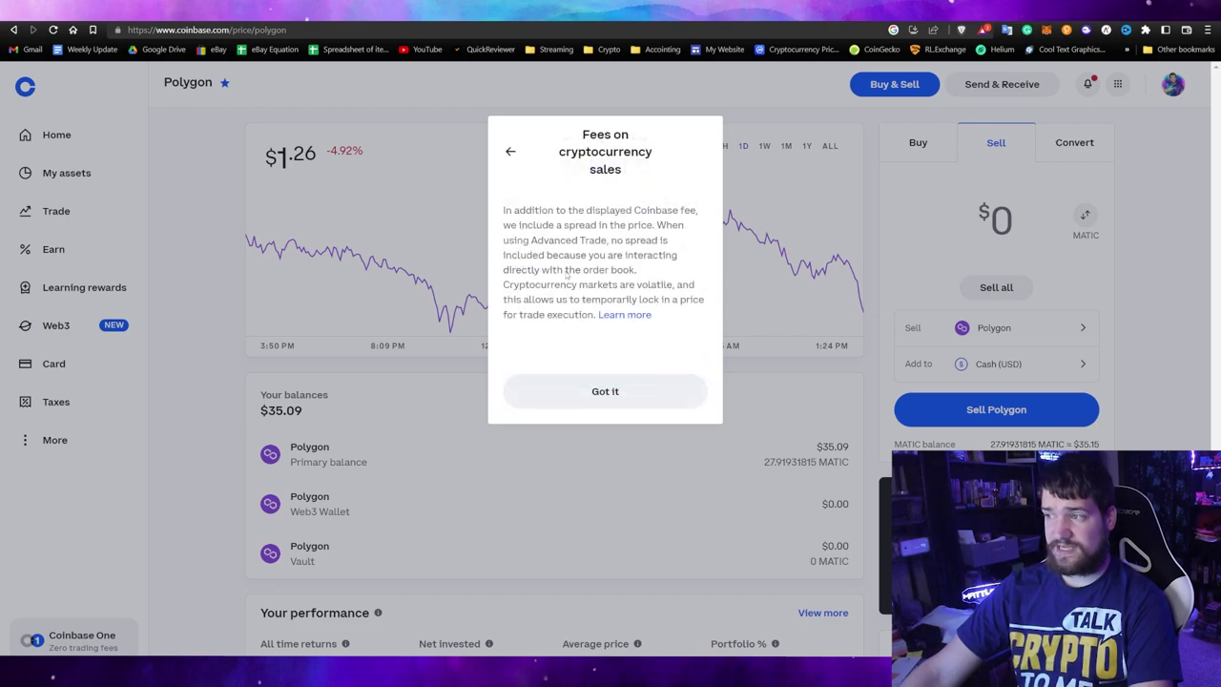
pyautogui.click(511, 153)
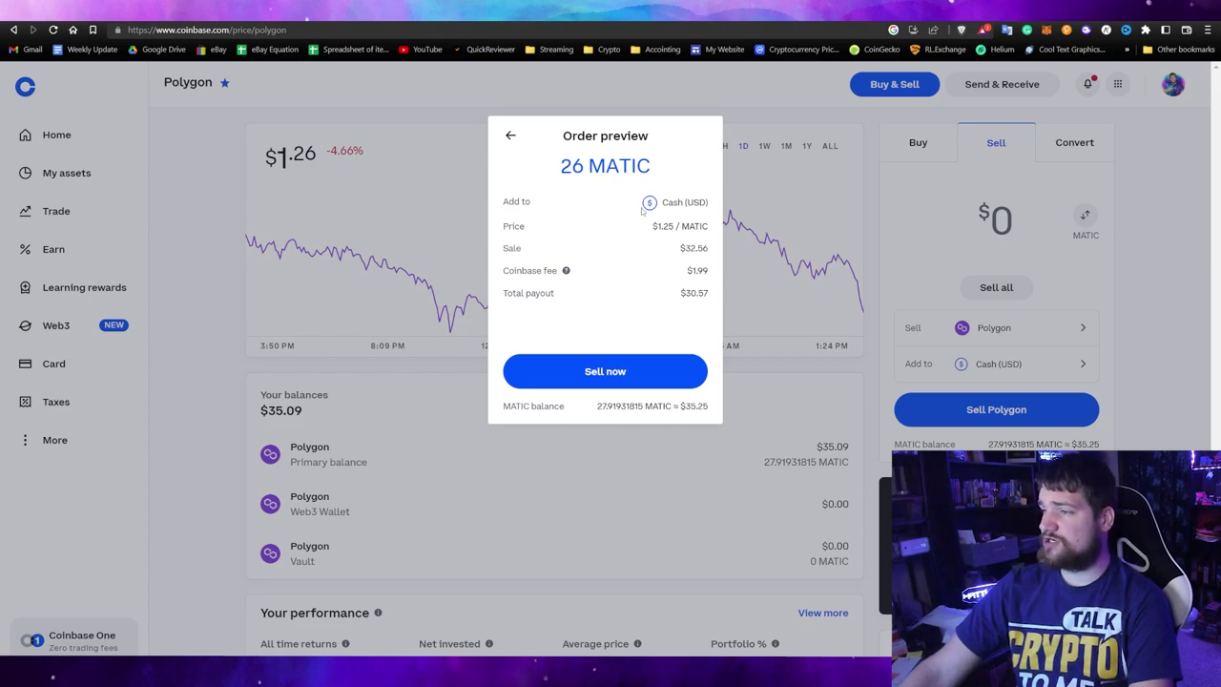
pyautogui.click(621, 370)
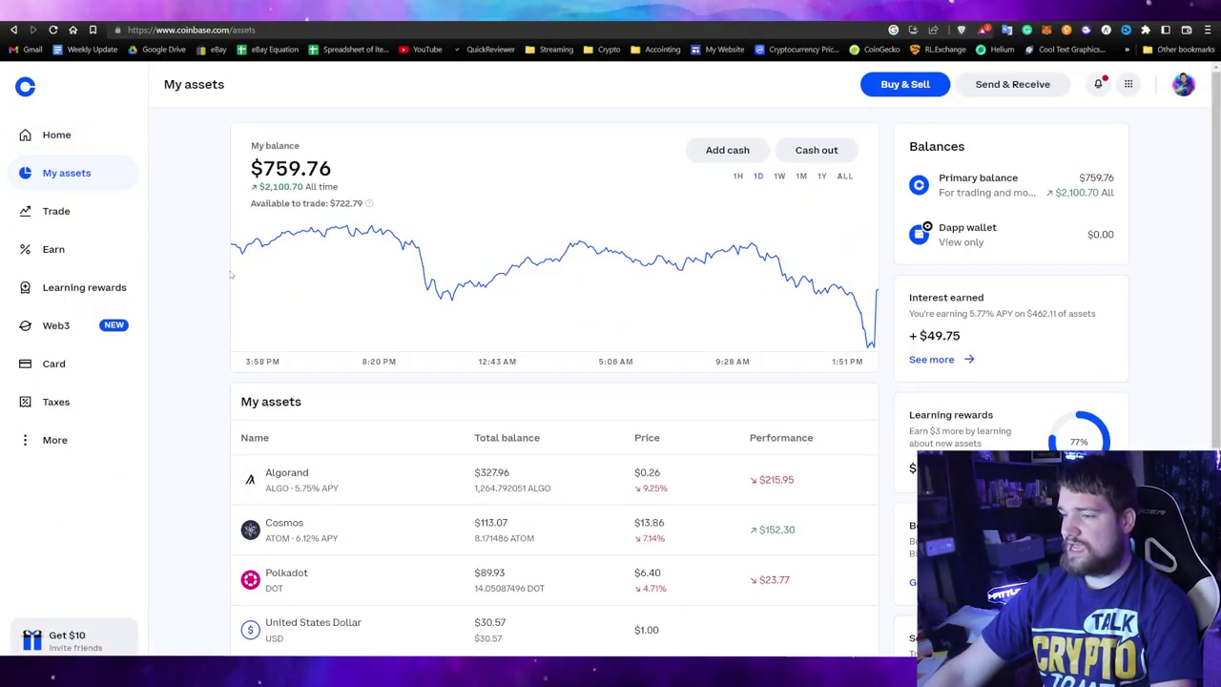
# Step: Open the United States Dollar balance from the asset list and start a cash-out of the whole balance
pyautogui.scroll(-2, 292, 313)
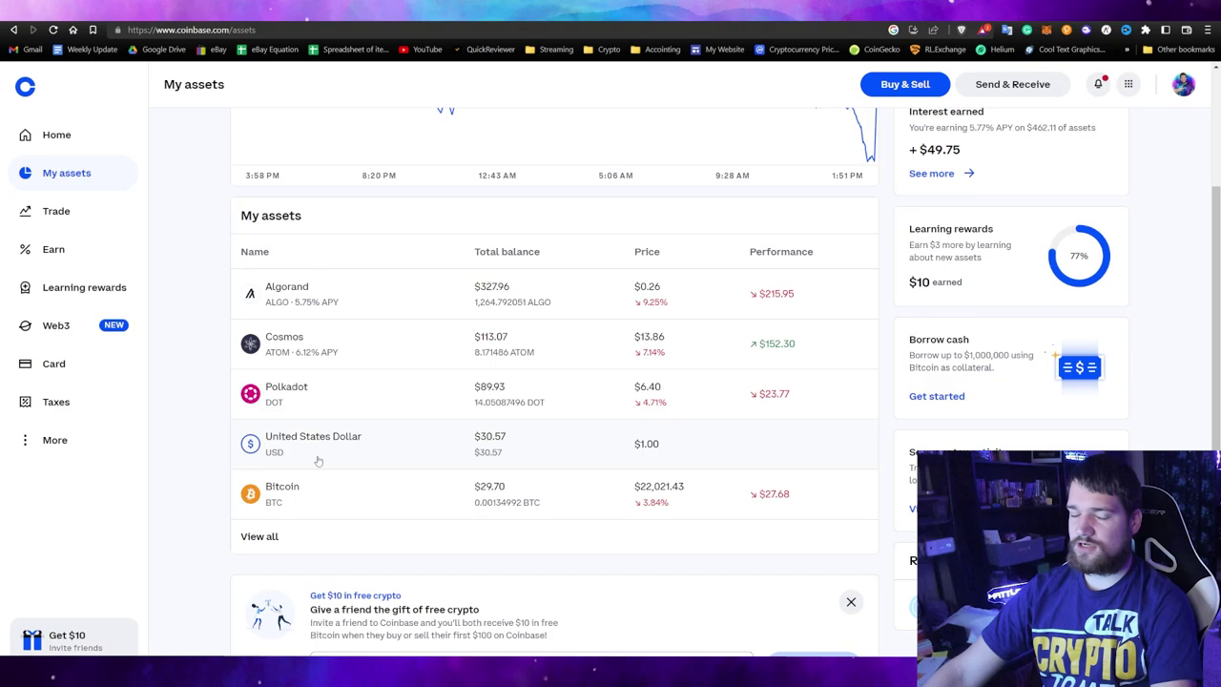
pyautogui.click(317, 458)
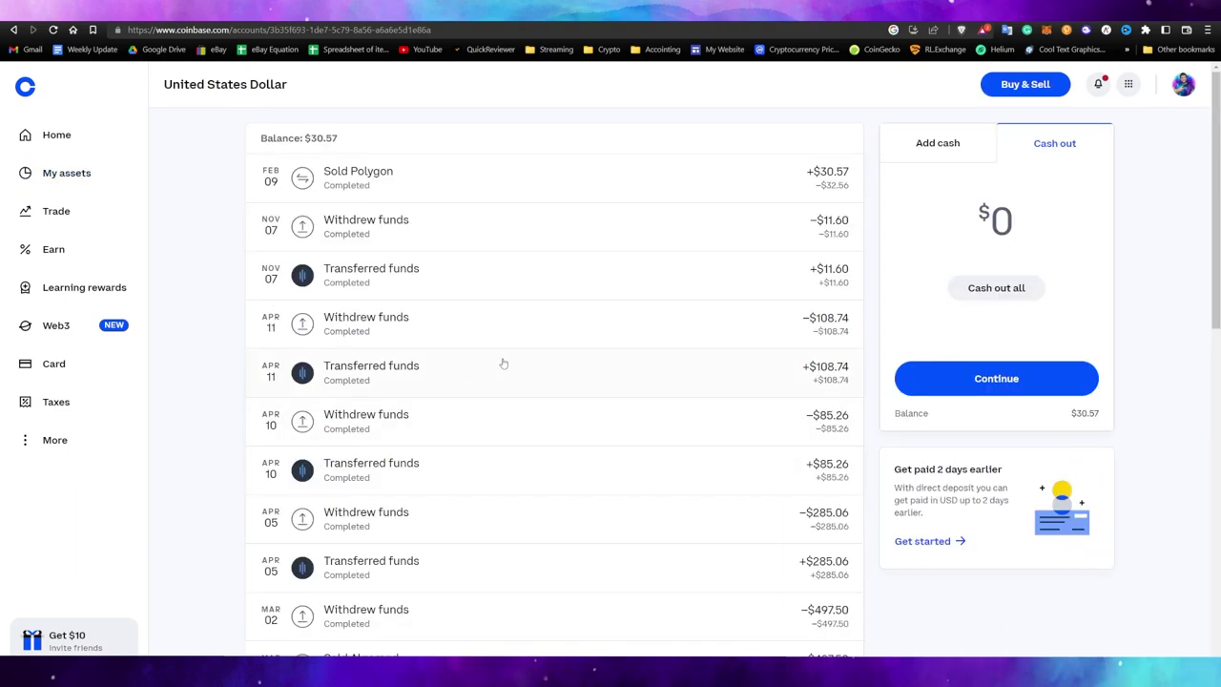
pyautogui.click(1011, 297)
pyautogui.click(1017, 376)
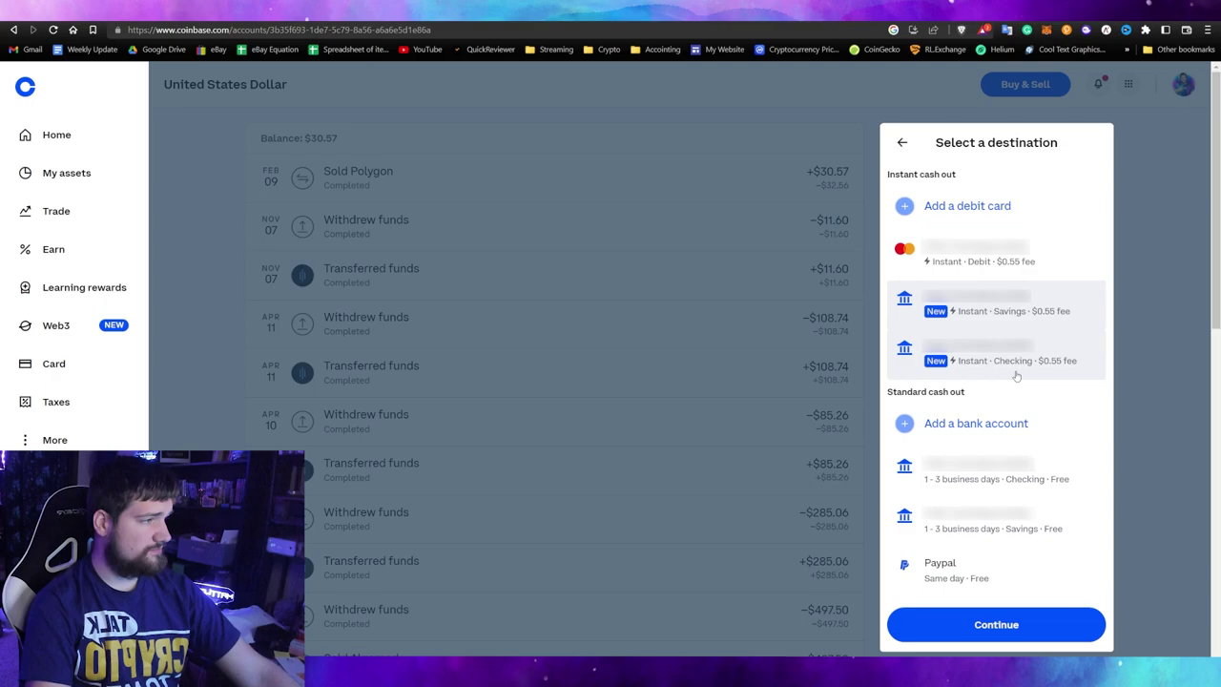
# Step: Choose the free same-day Paypal destination for the cash-out, submit the request, and close its confirmation
pyautogui.scroll(-1, 1016, 376)
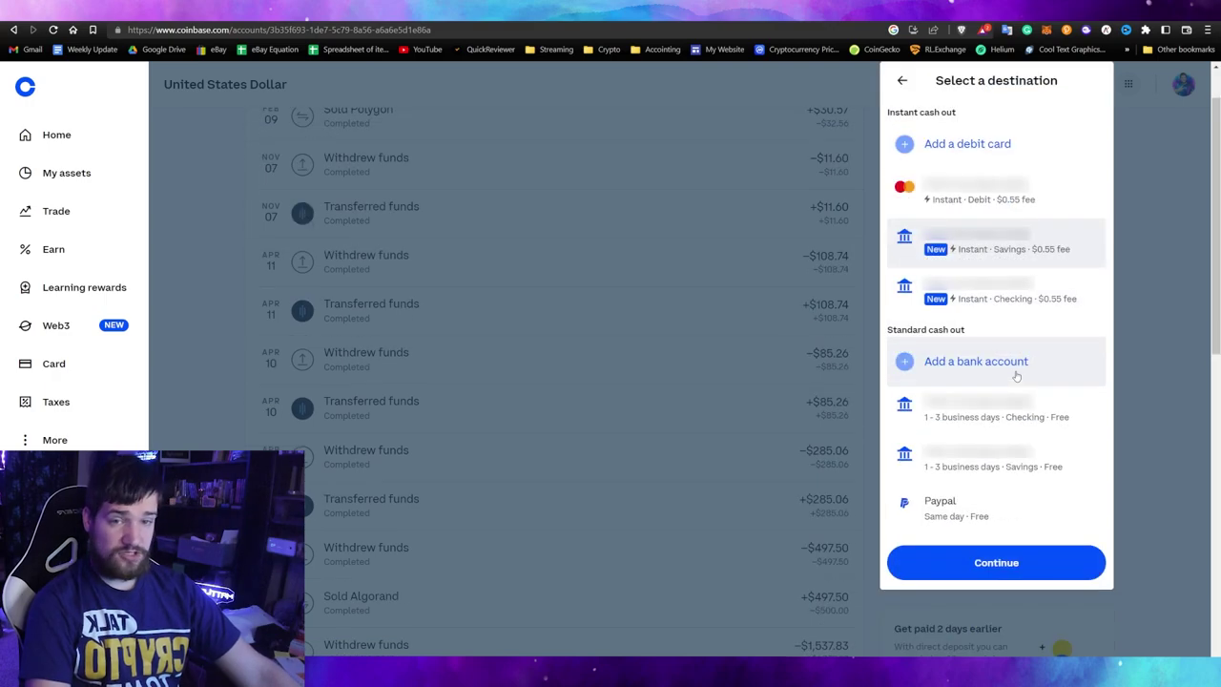
pyautogui.click(992, 506)
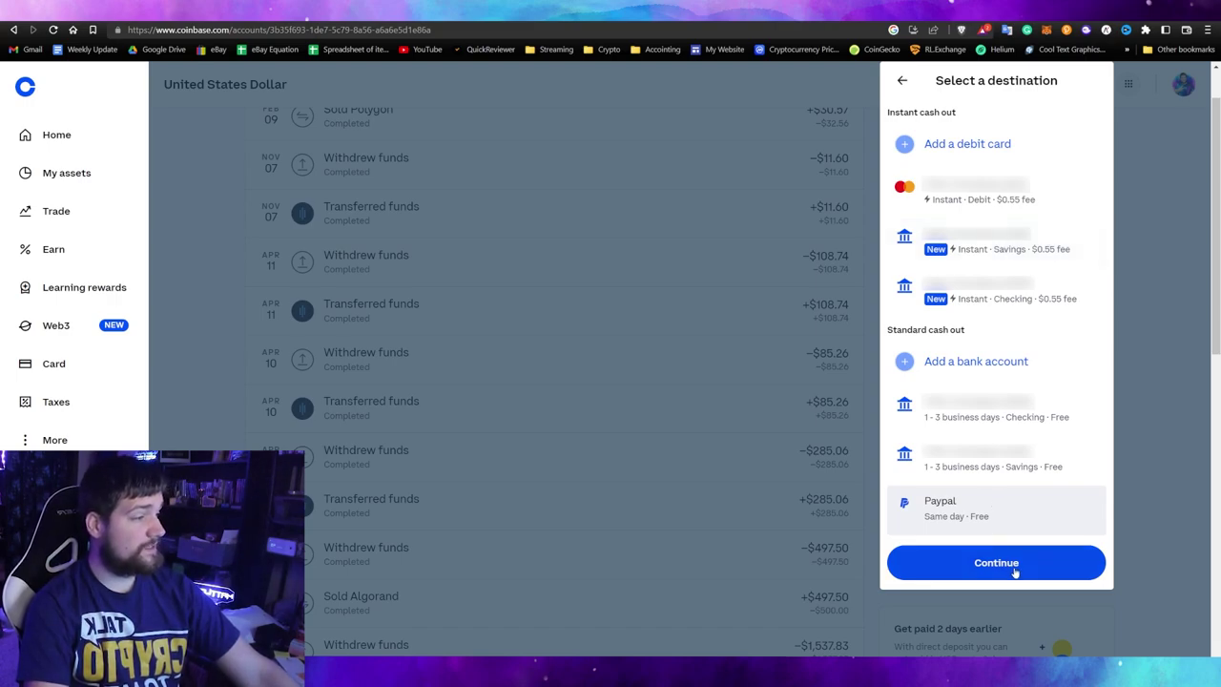
pyautogui.click(1014, 569)
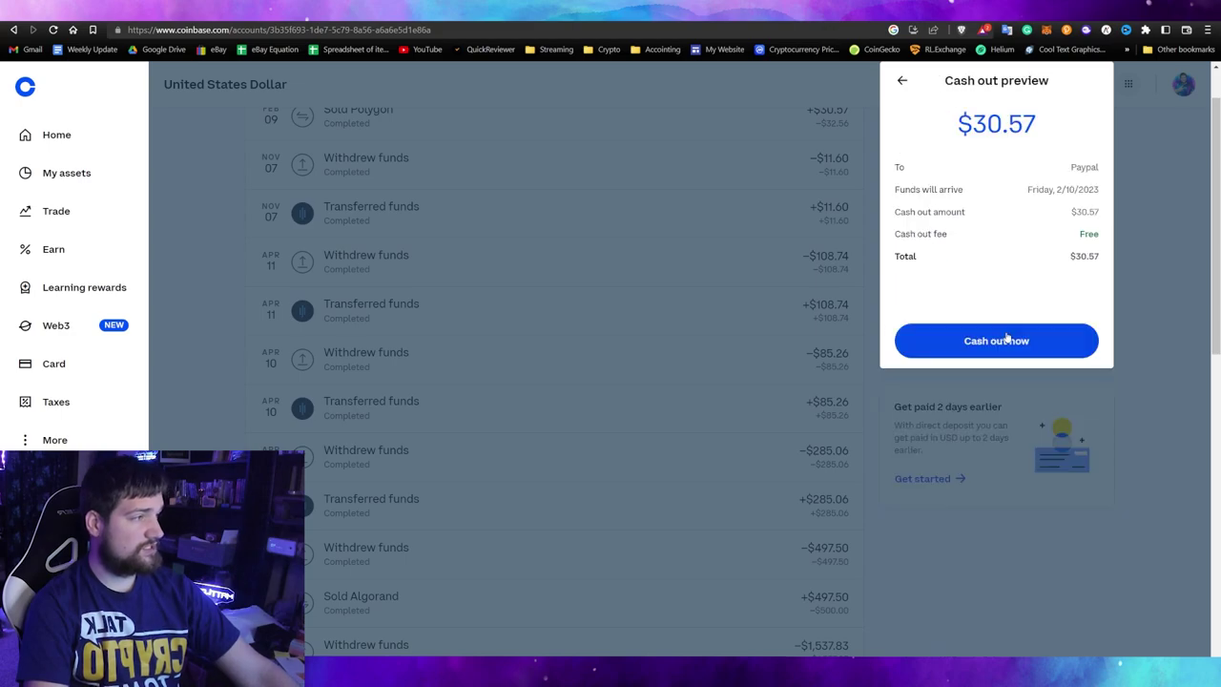
pyautogui.click(1008, 338)
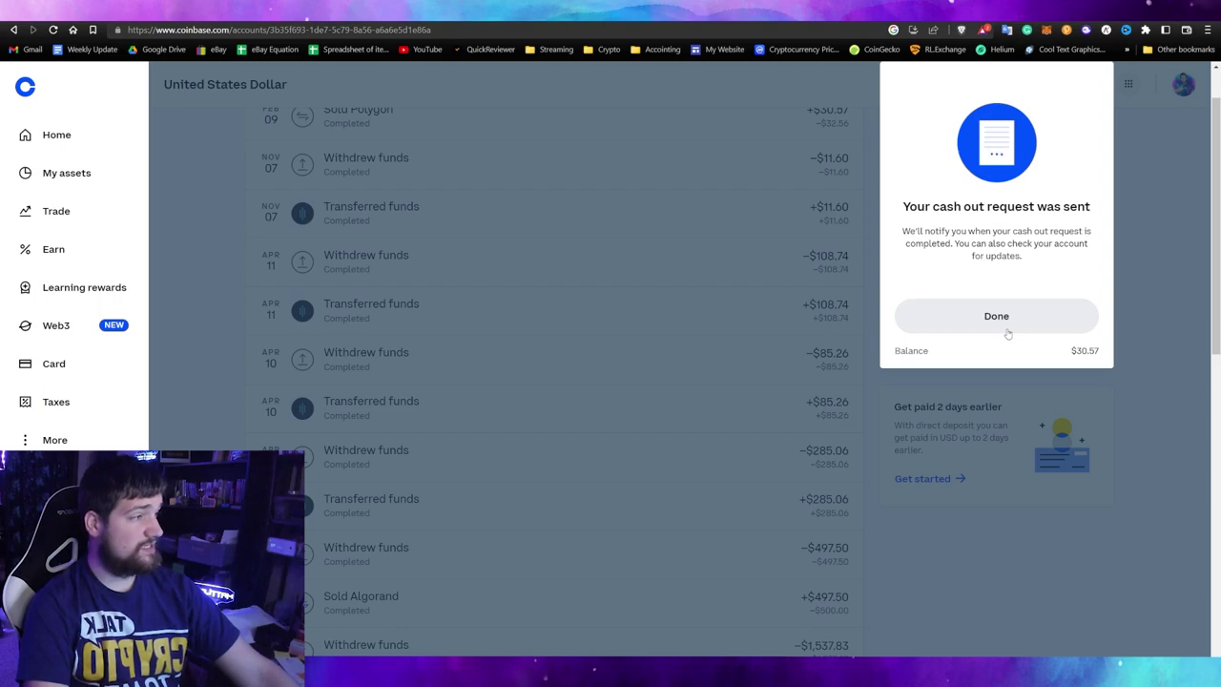
pyautogui.click(1008, 334)
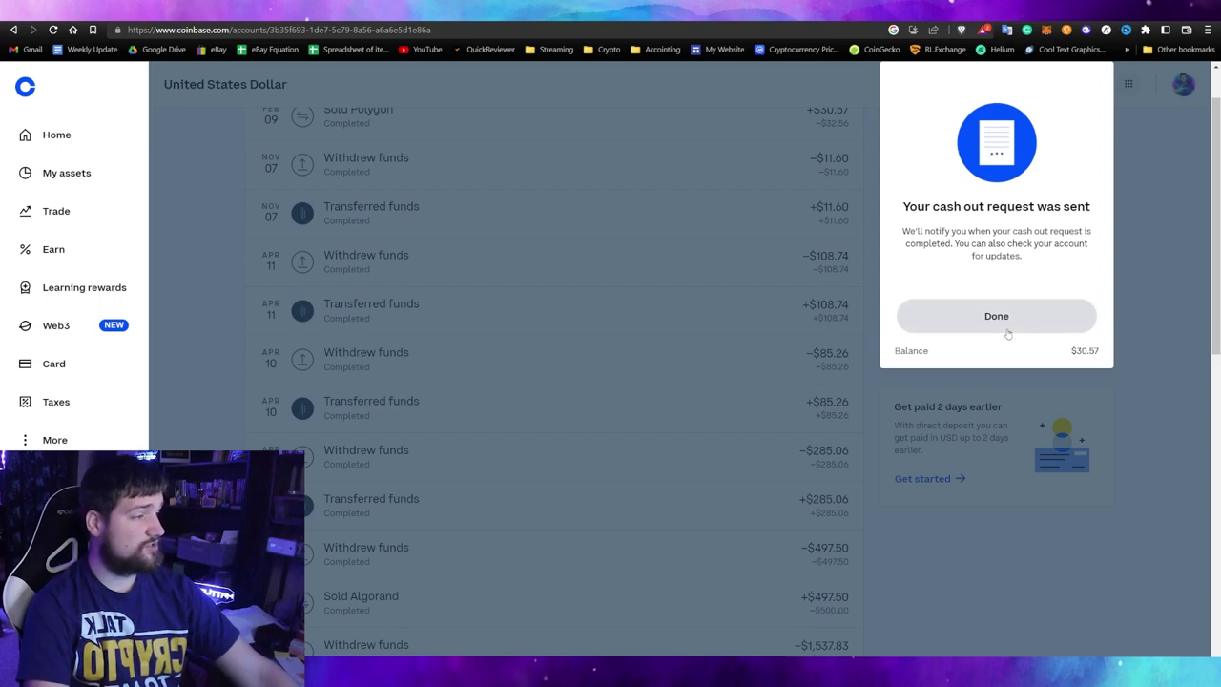